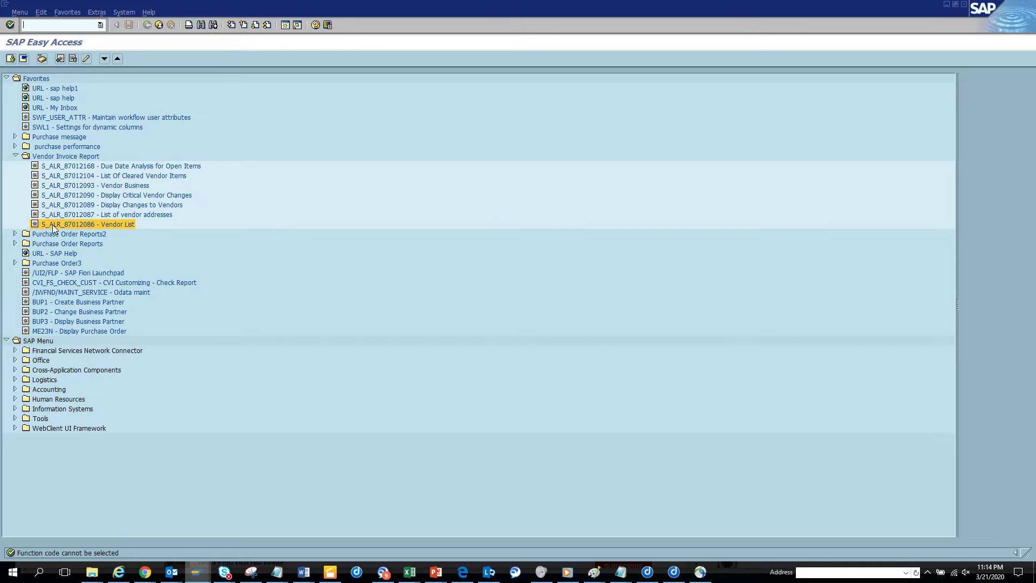
Open the Vendor List report S_ALR_87012086 from the favorites and check its transaction code in the system status
double_click(108, 222)
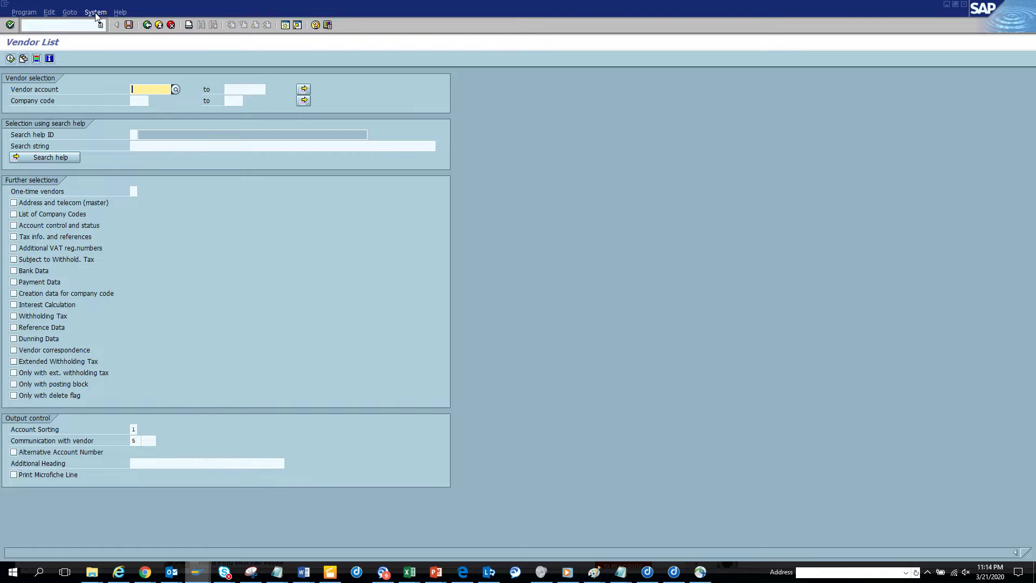
click(96, 12)
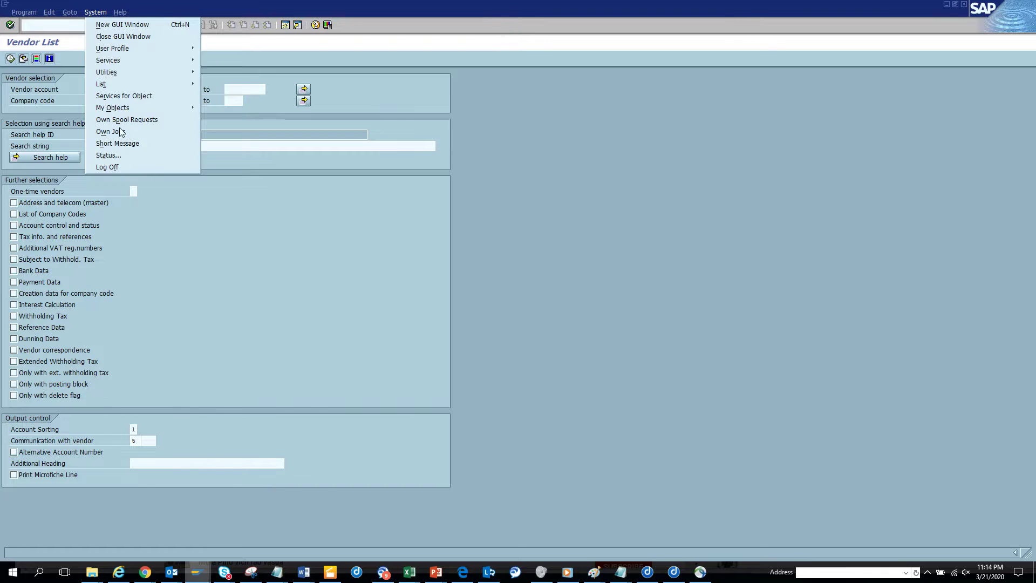
click(124, 156)
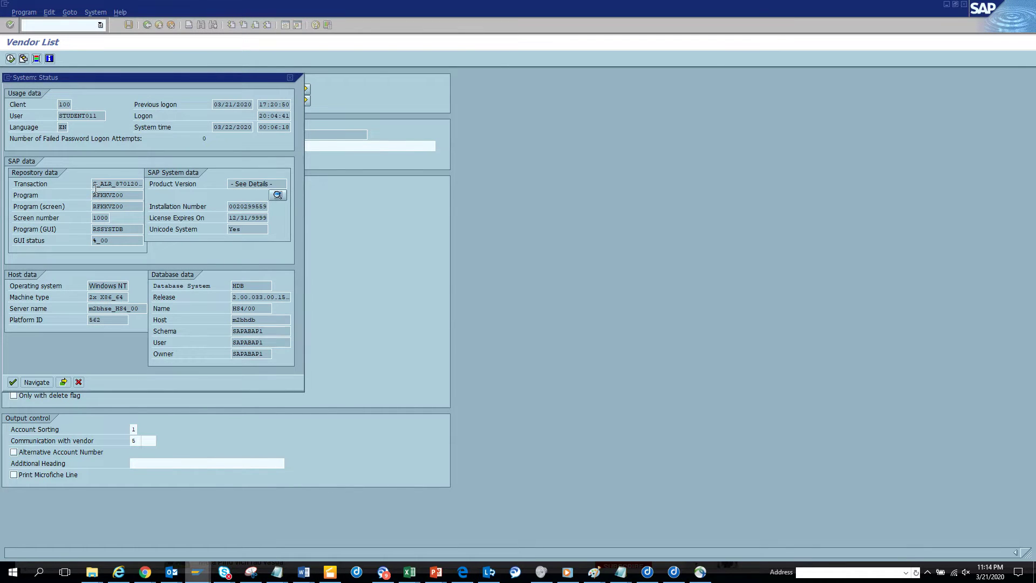
drag(94, 184, 119, 185)
click(78, 383)
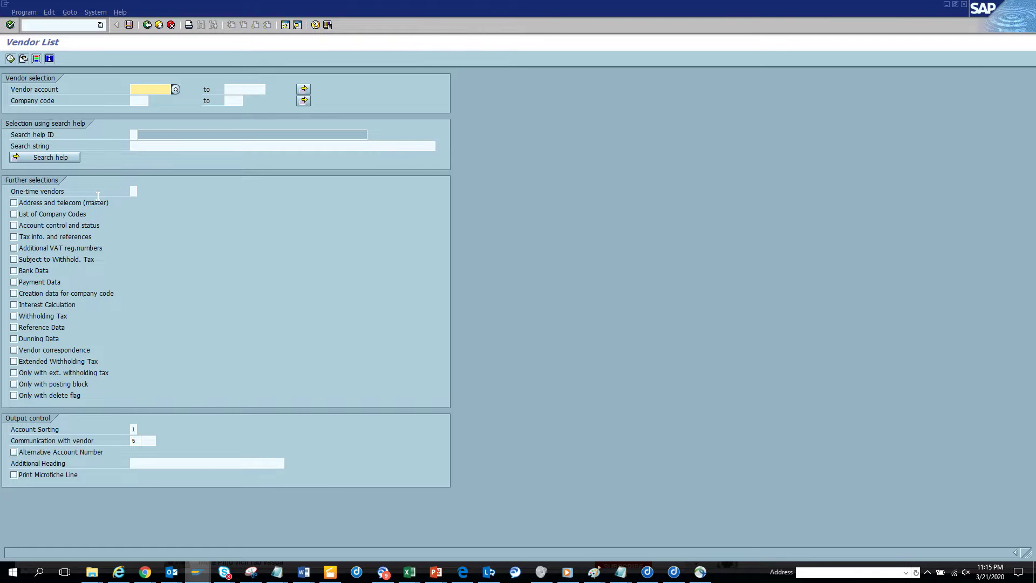
Run the vendor list restricted to one-time vendors only (value 1), and return to the selection screen
click(135, 191)
click(141, 192)
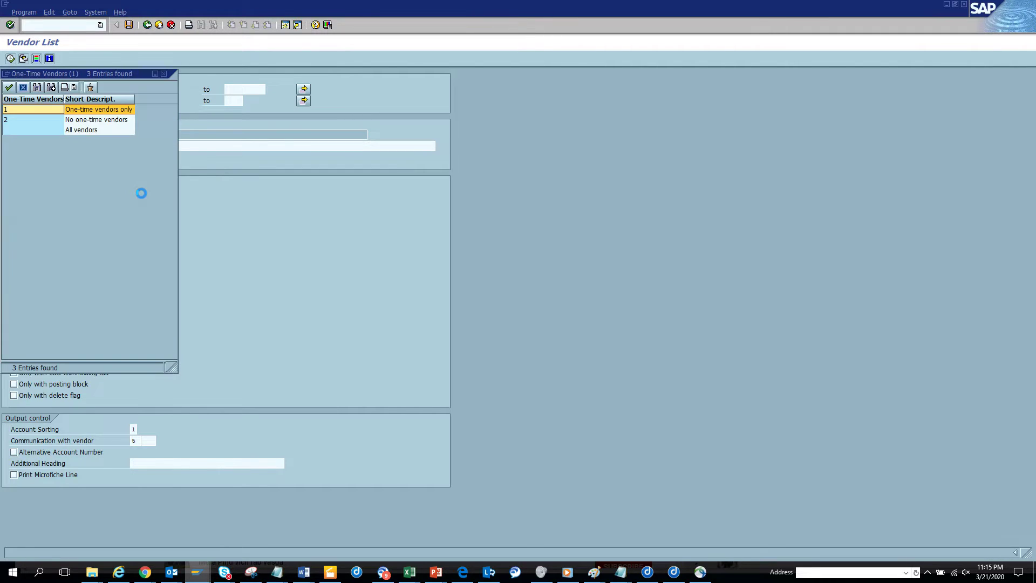
click(121, 110)
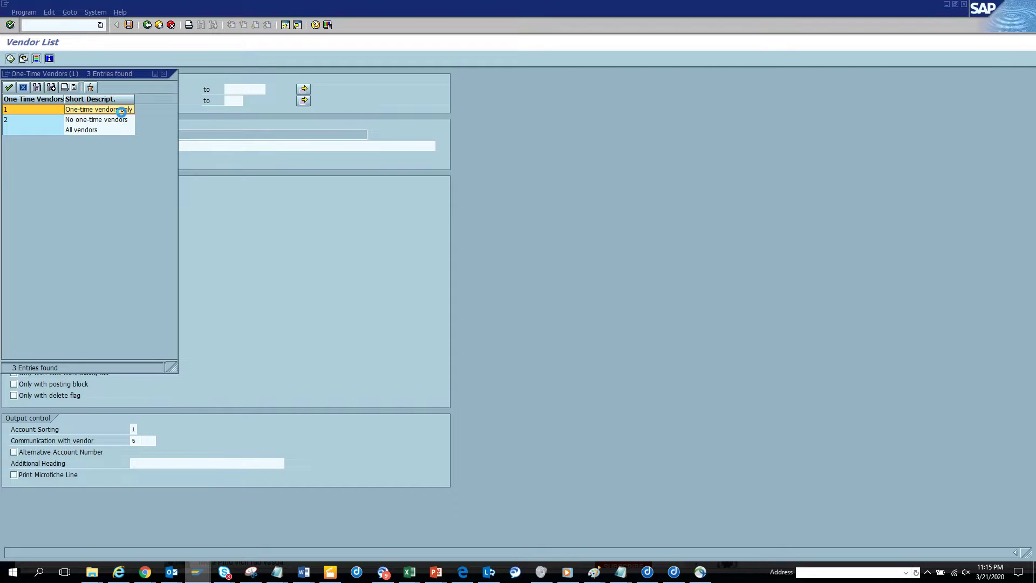
double_click(121, 110)
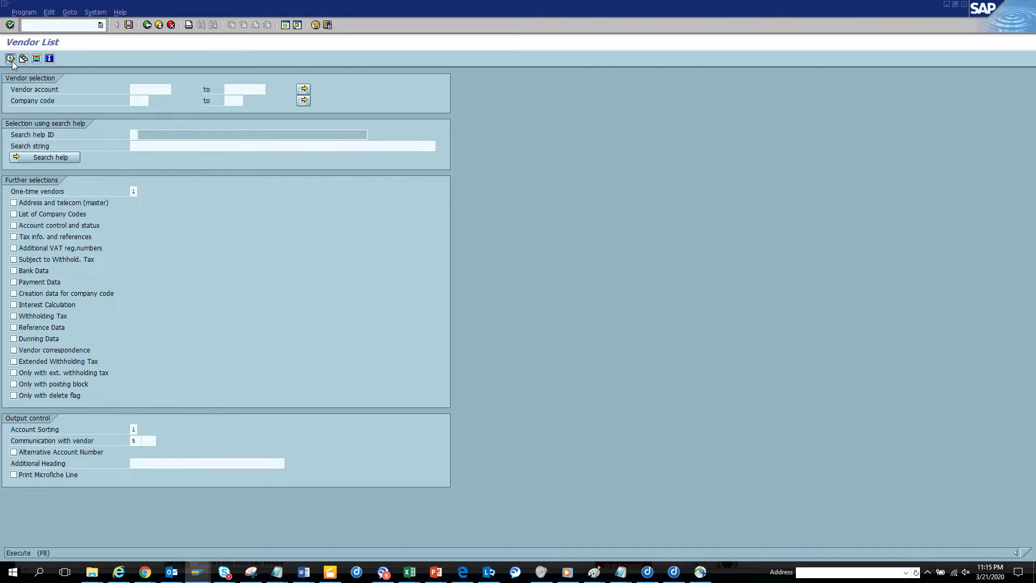
click(11, 58)
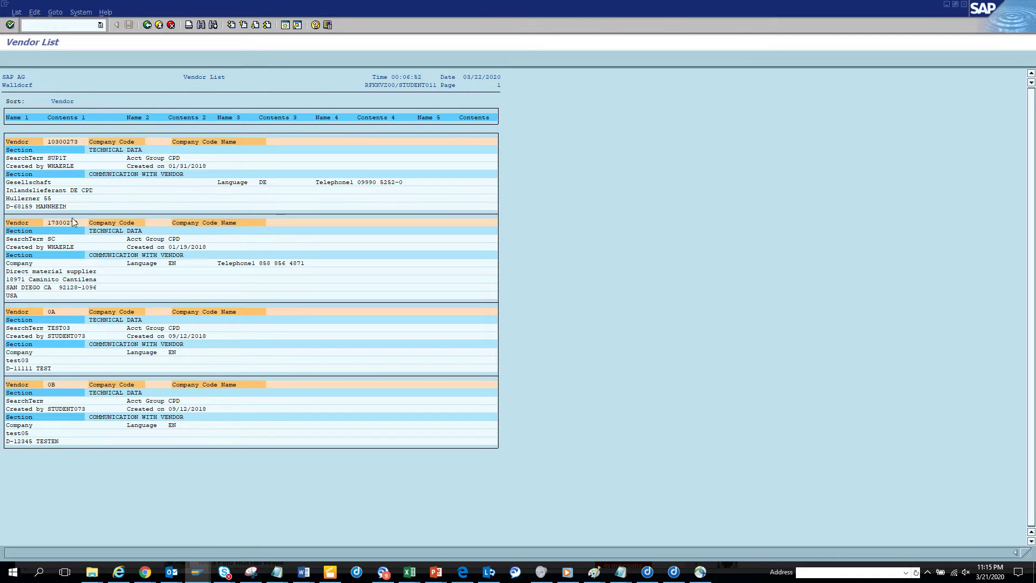
click(146, 25)
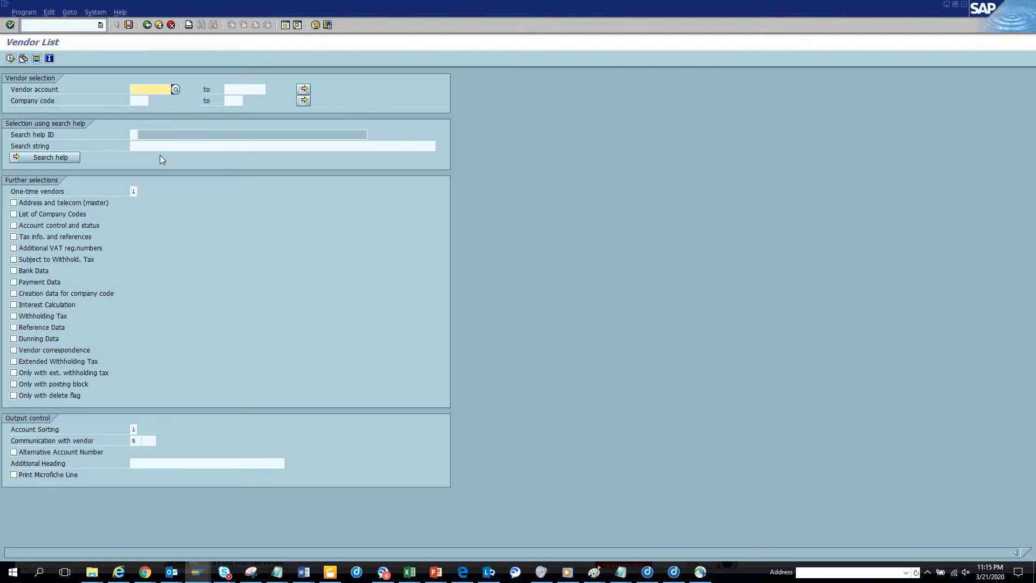
Clear the one-time vendors restriction, run the list with Address and telecom (master) included, and return to the selection screen
click(134, 191)
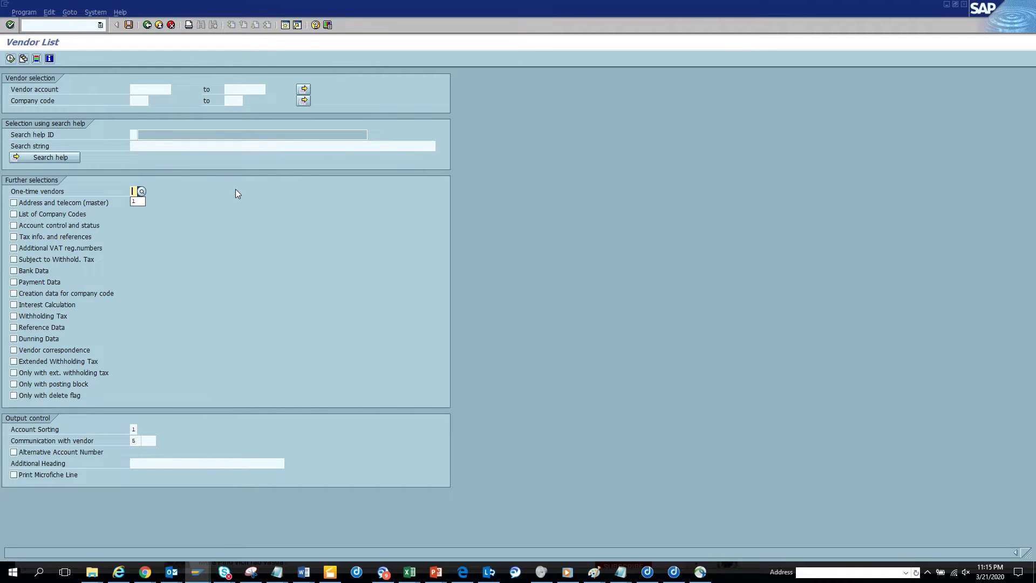
click(64, 204)
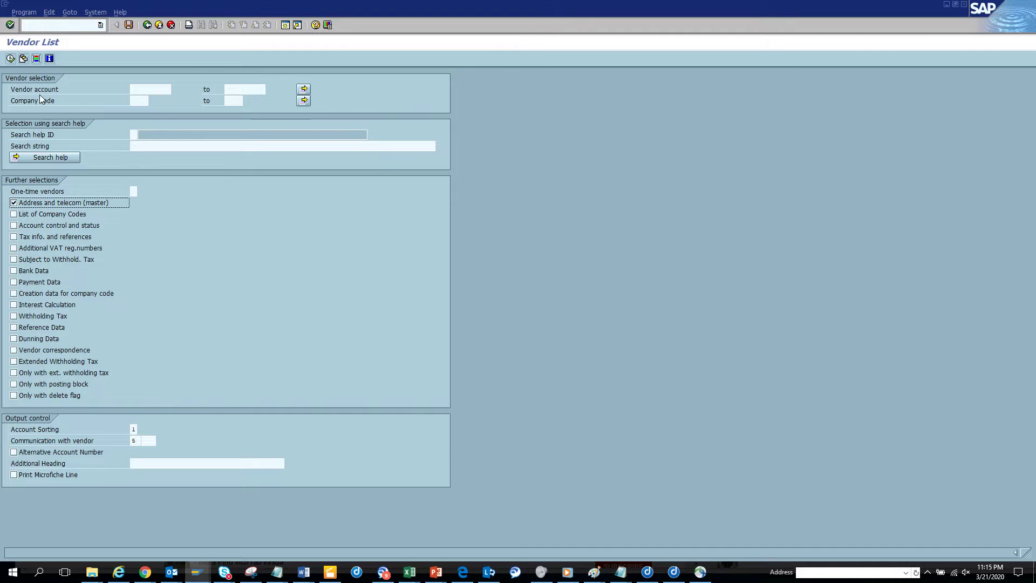
click(10, 58)
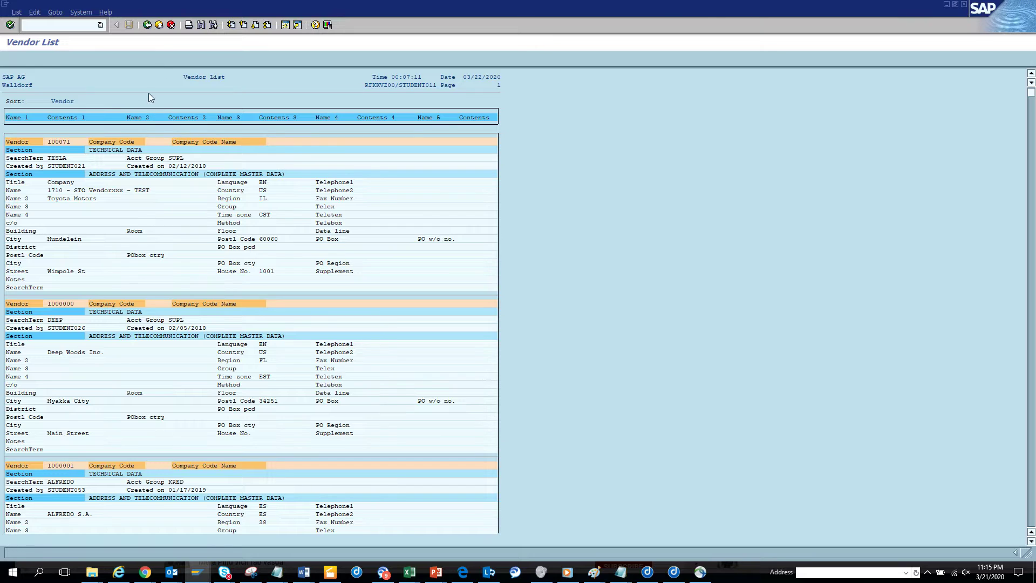
key(F3)
Run the vendor list with List of Company Codes instead of Address and telecom (master), and return to the selection screen
click(113, 215)
click(78, 205)
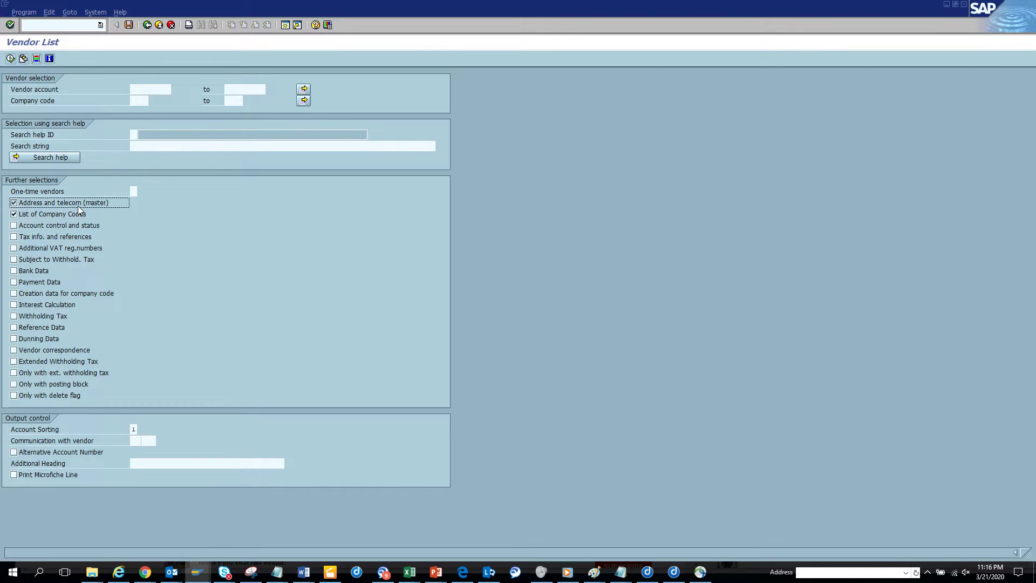
click(10, 59)
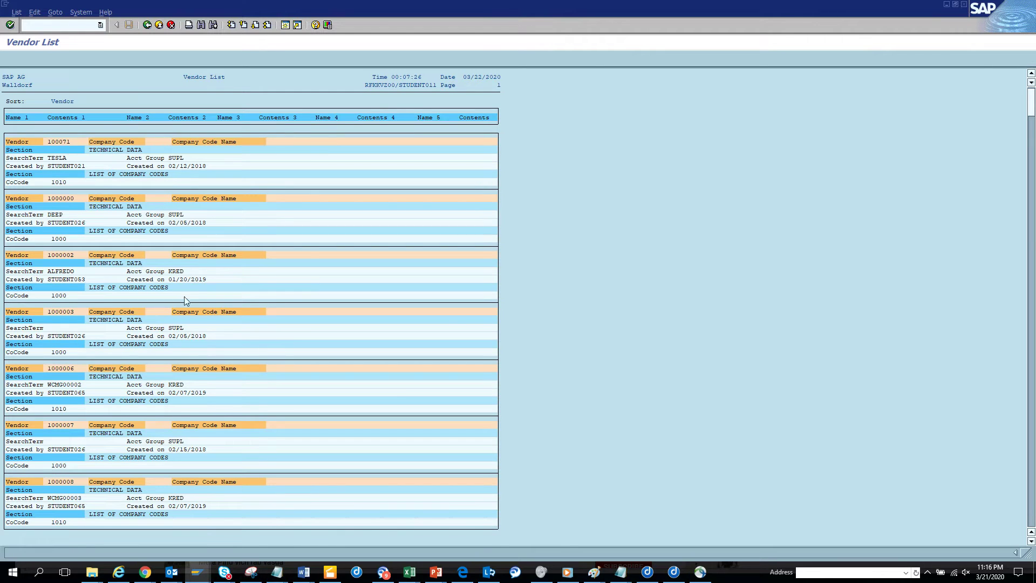
click(148, 27)
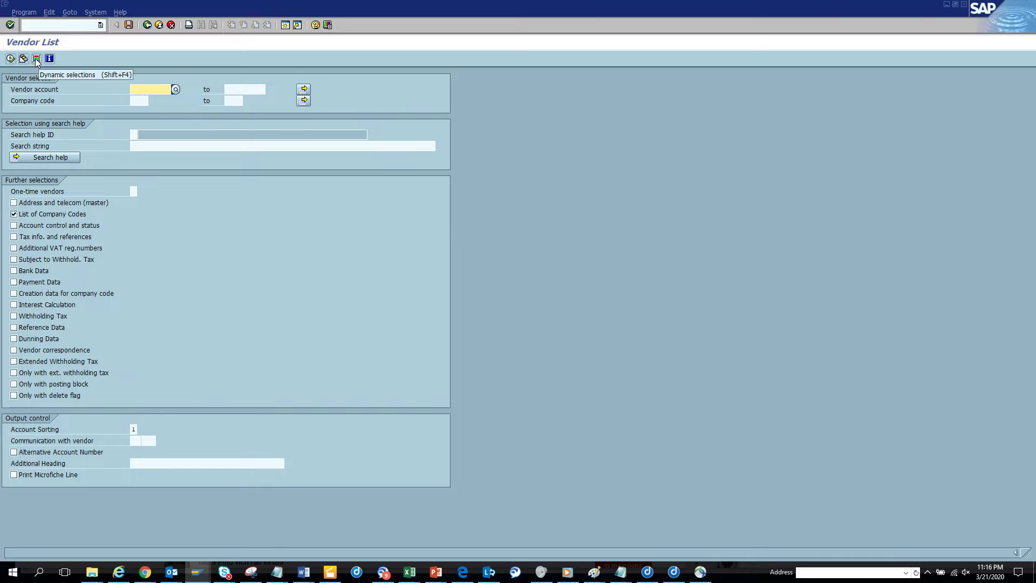
Examine the vendor master and company code fields offered as dynamic selections for the vendor list, and leave them
click(36, 59)
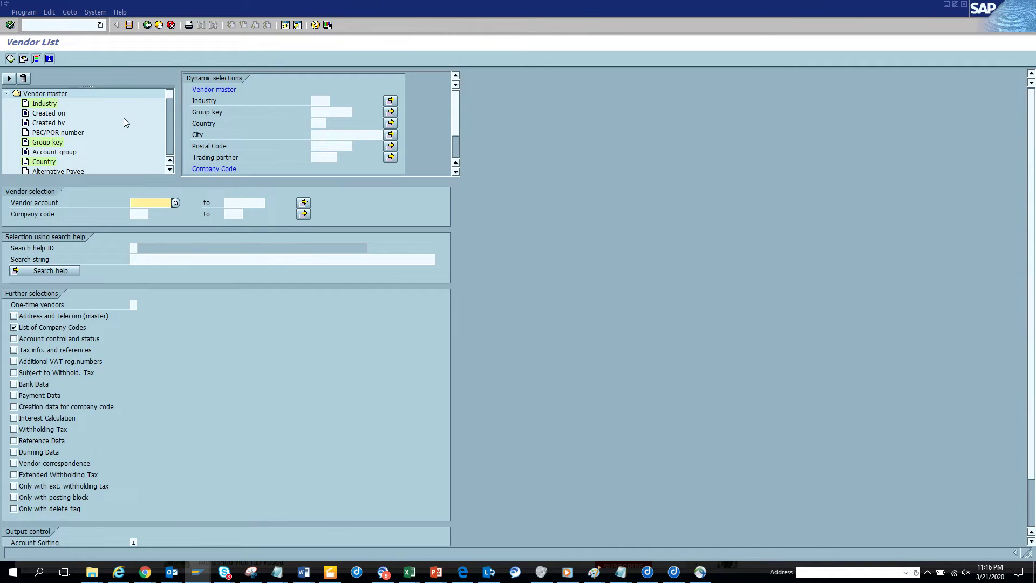
click(171, 168)
click(172, 169)
click(171, 169)
click(172, 169)
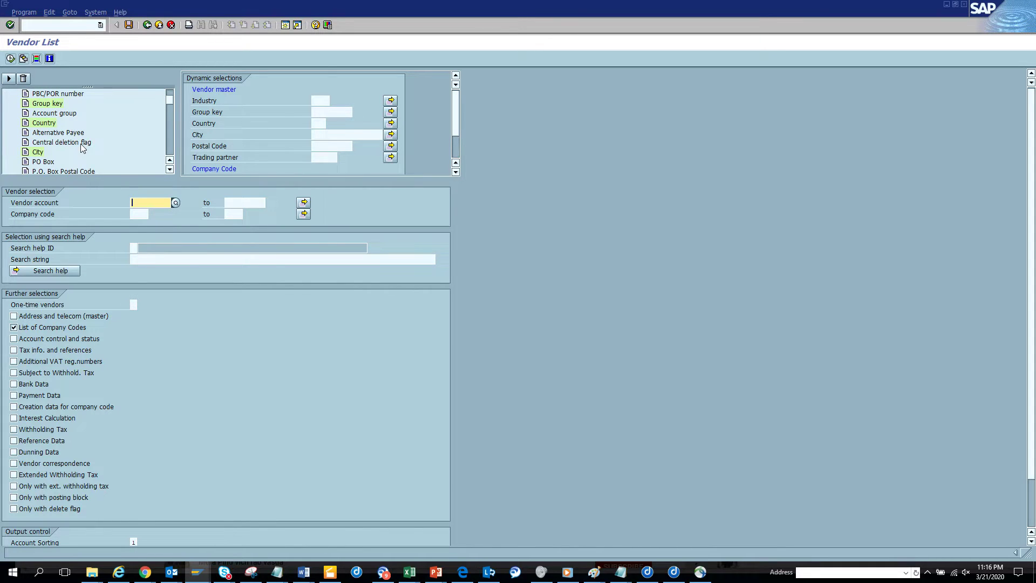
drag(169, 117, 168, 133)
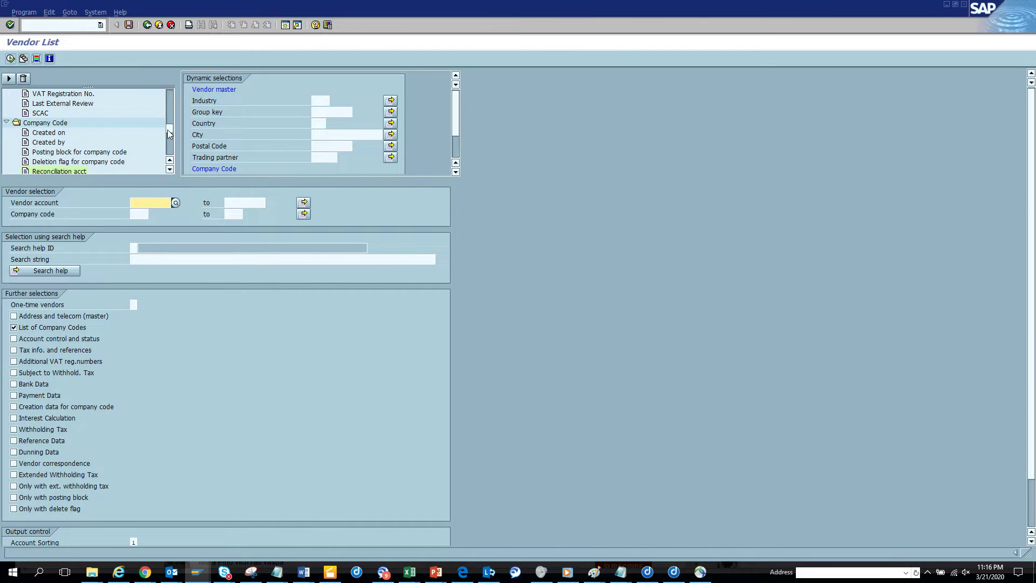
click(151, 28)
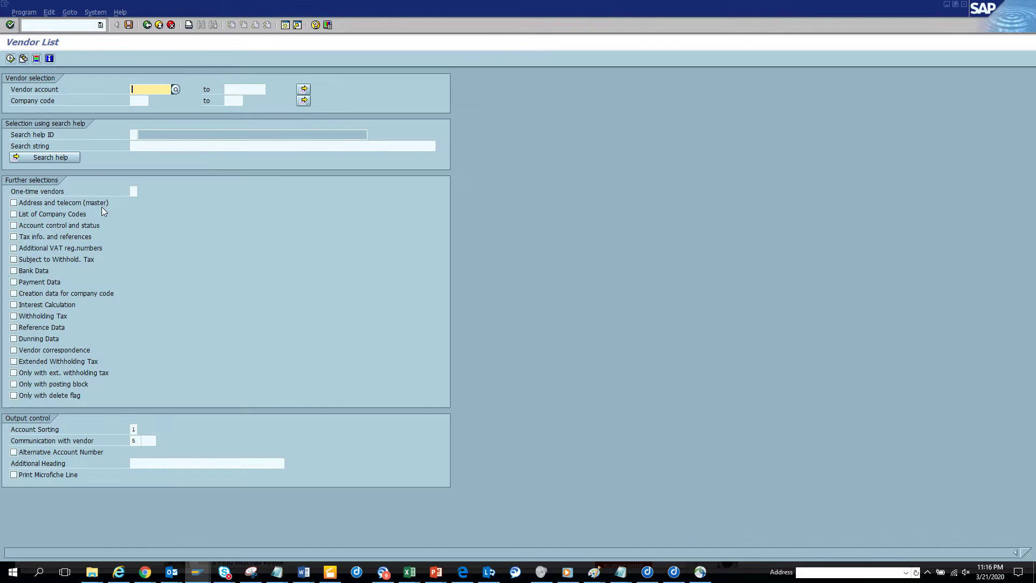
Run the vendor list with Account control and status included
click(62, 223)
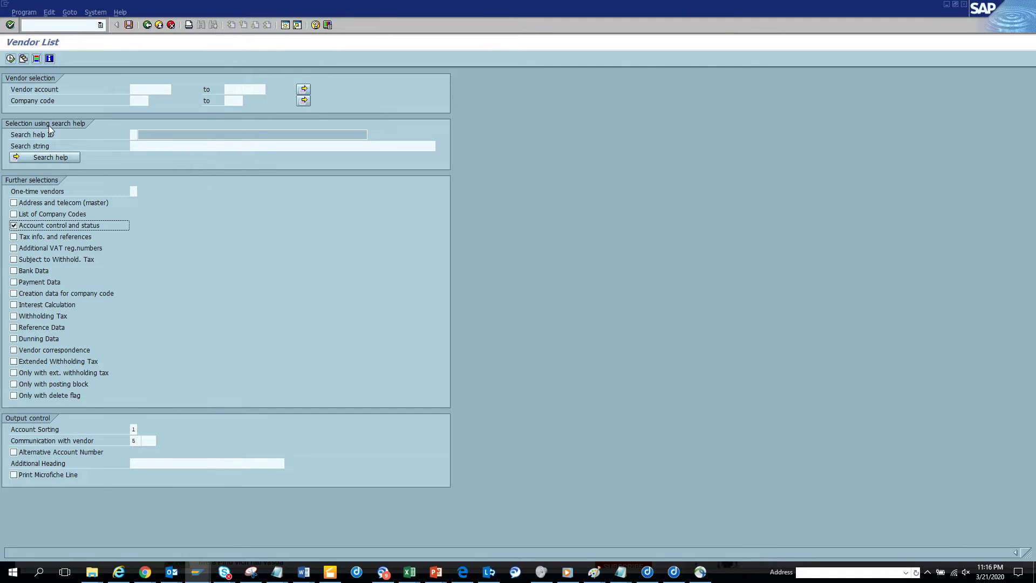
click(11, 58)
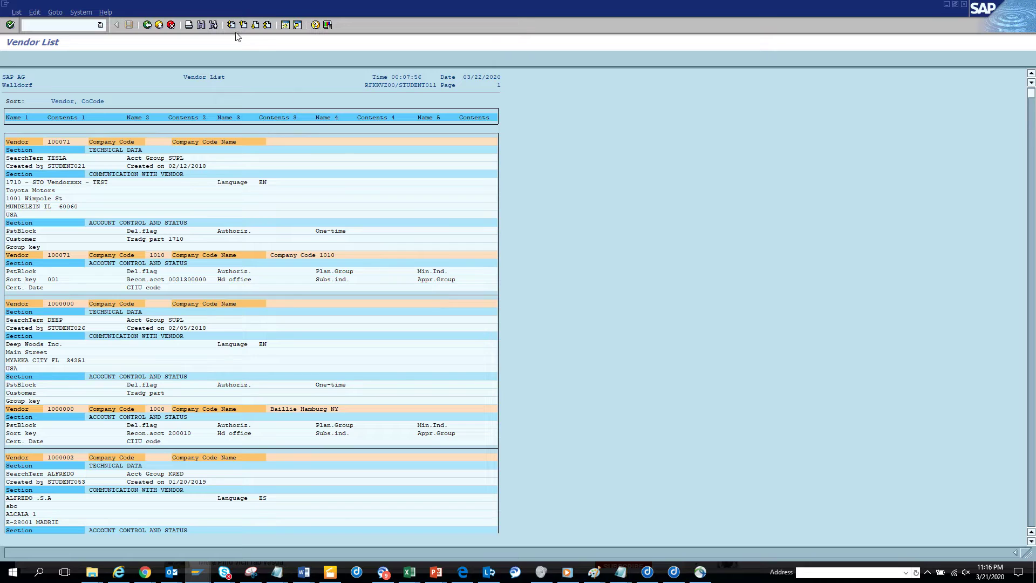
click(36, 158)
click(41, 141)
Look at the save and send options for the displayed vendor list, and return to the selection screen
click(18, 12)
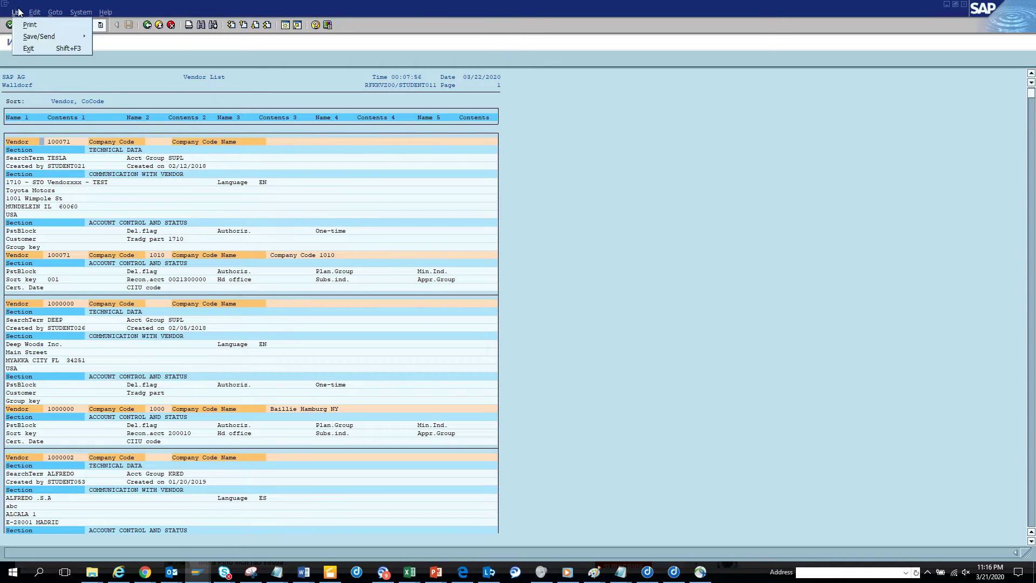
mouse_move(59, 36)
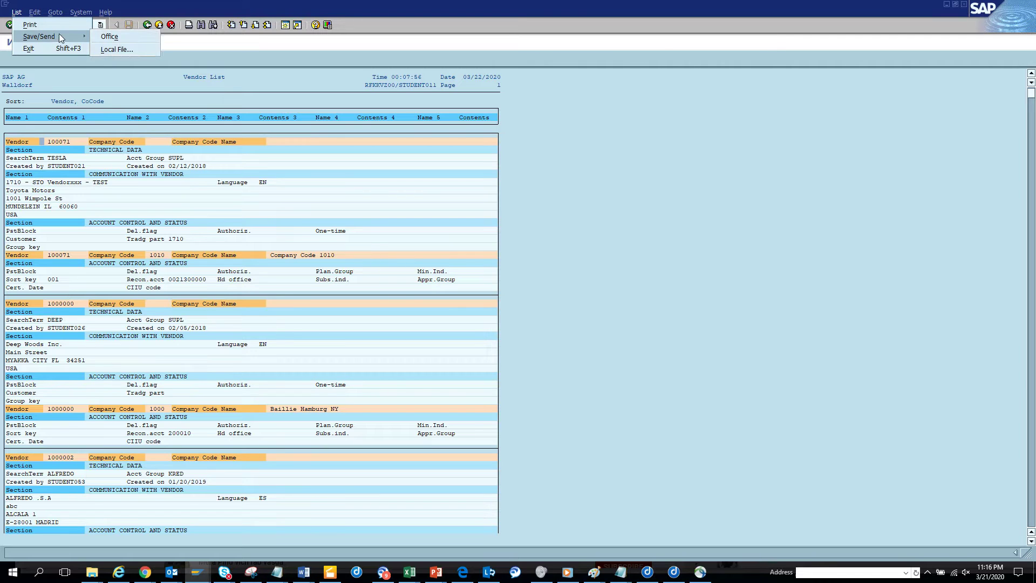
click(170, 150)
click(147, 25)
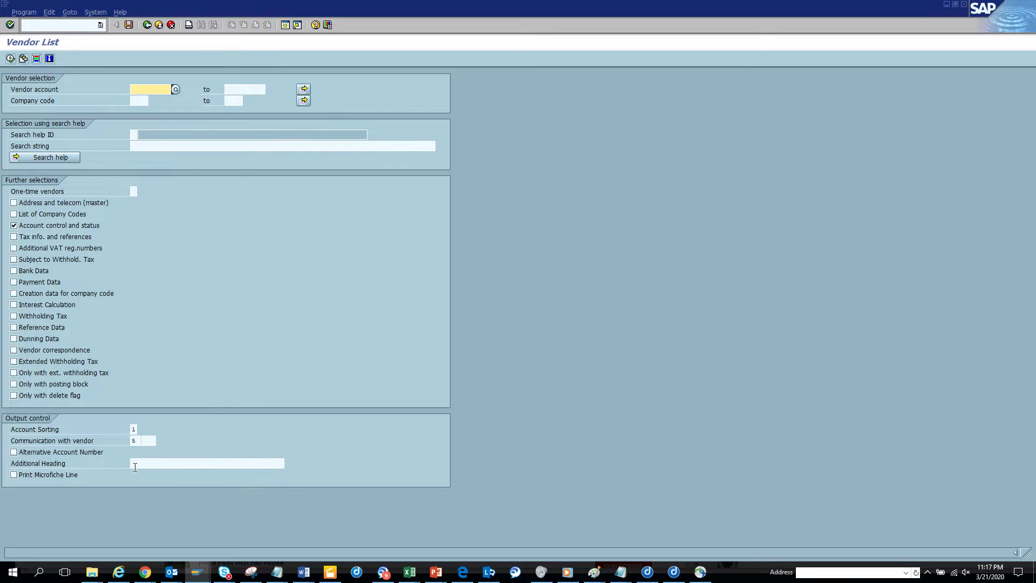
Run the vendor list with Tax info. and references instead of Account control and status, and return to the selection screen
click(48, 228)
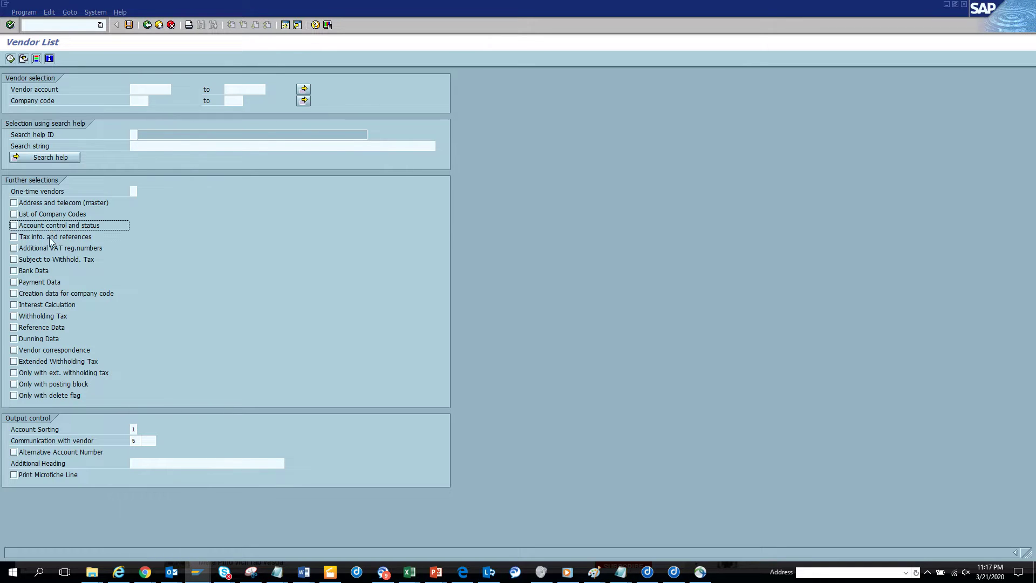
click(50, 239)
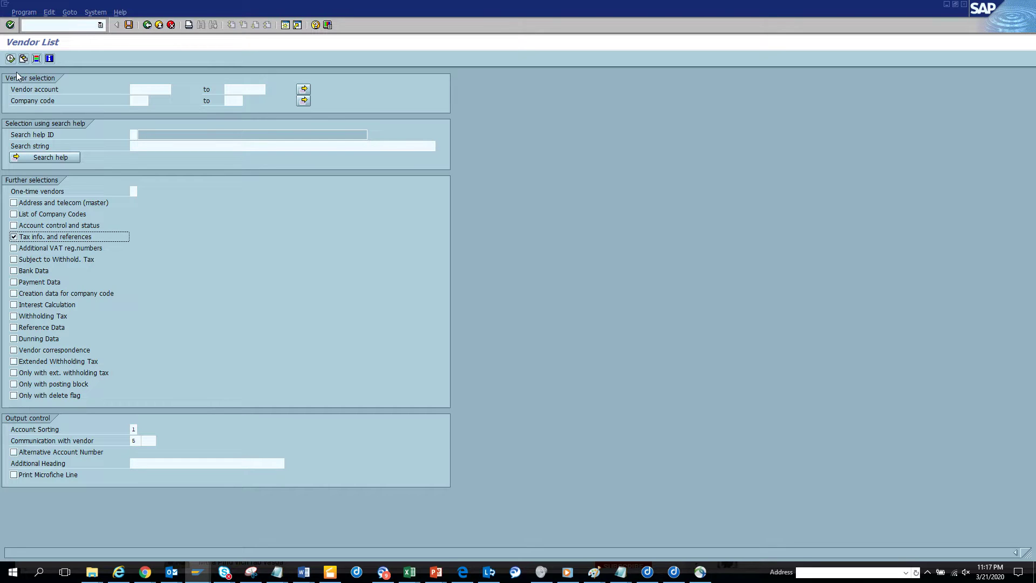
click(10, 60)
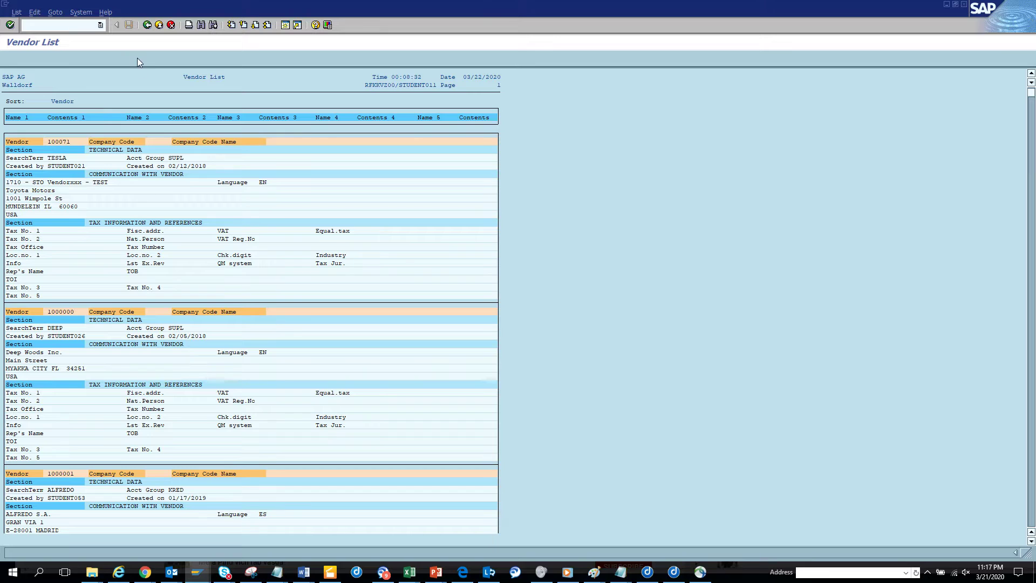
click(147, 25)
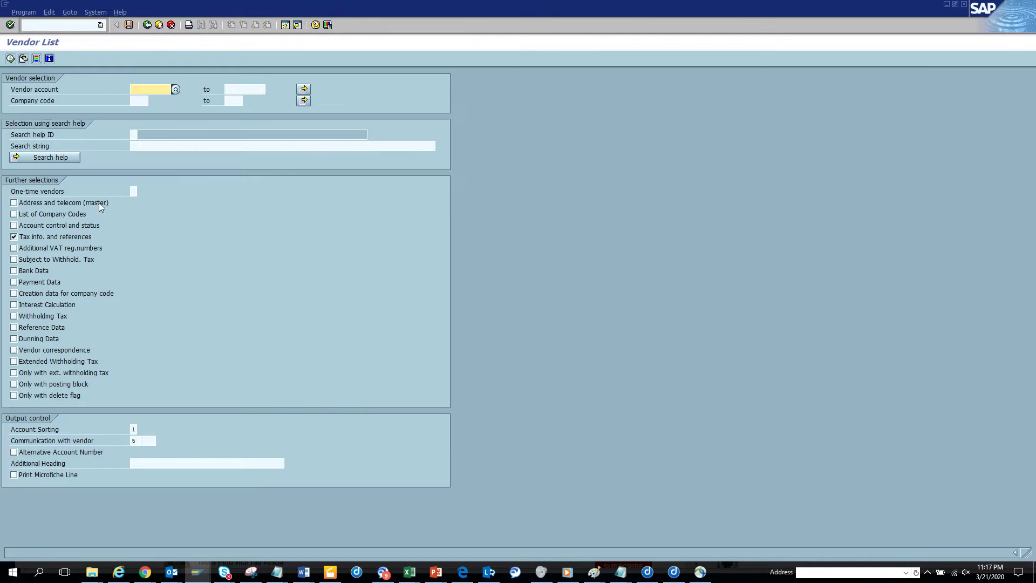
Run the vendor list with Additional VAT reg.numbers instead of Tax info. and references, and return to the selection screen
click(64, 238)
click(63, 251)
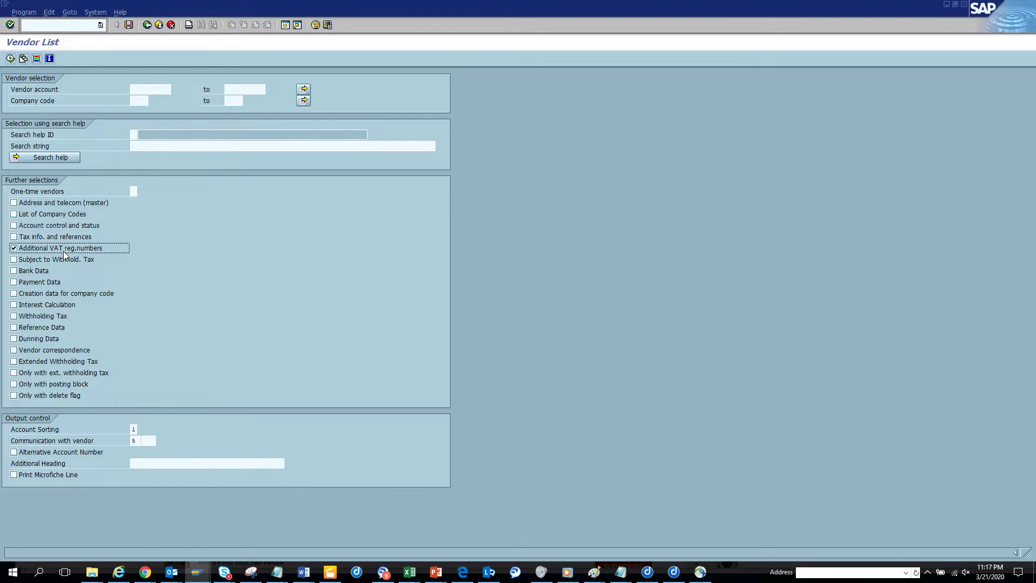
click(12, 60)
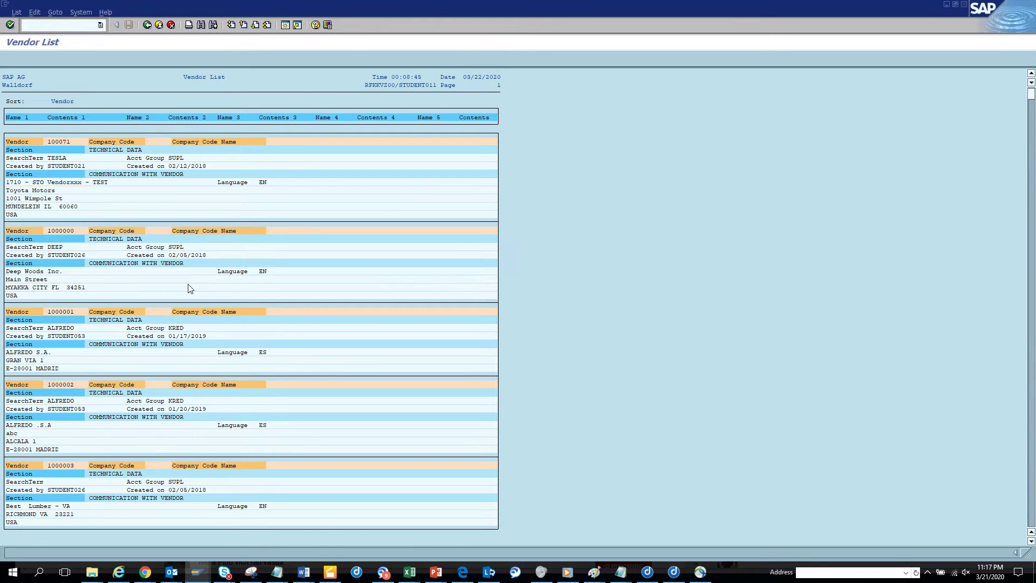
click(147, 25)
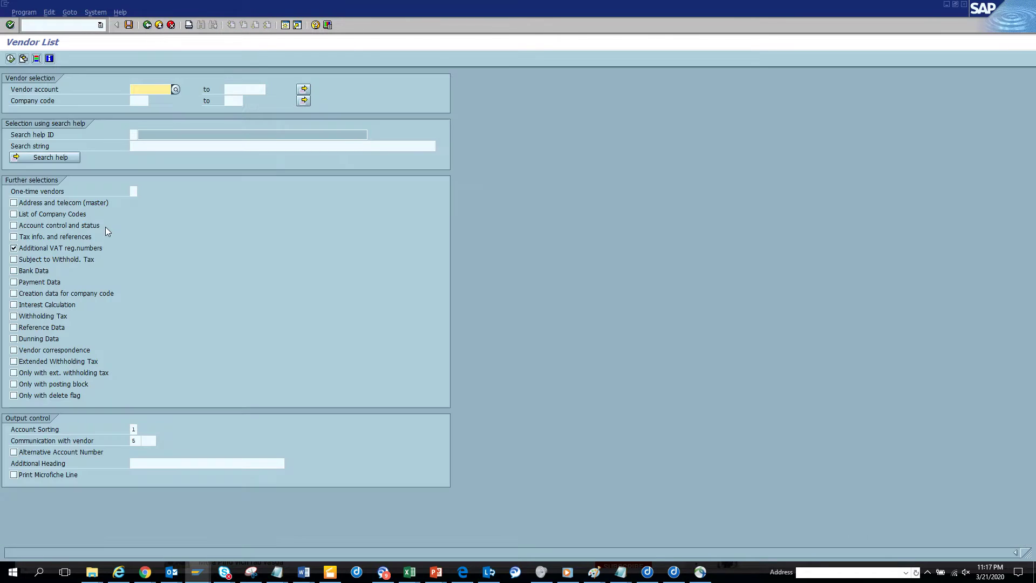
Run the vendor list with Subject to Withhold. Tax instead of Additional VAT reg.numbers, and return to the selection screen
click(45, 261)
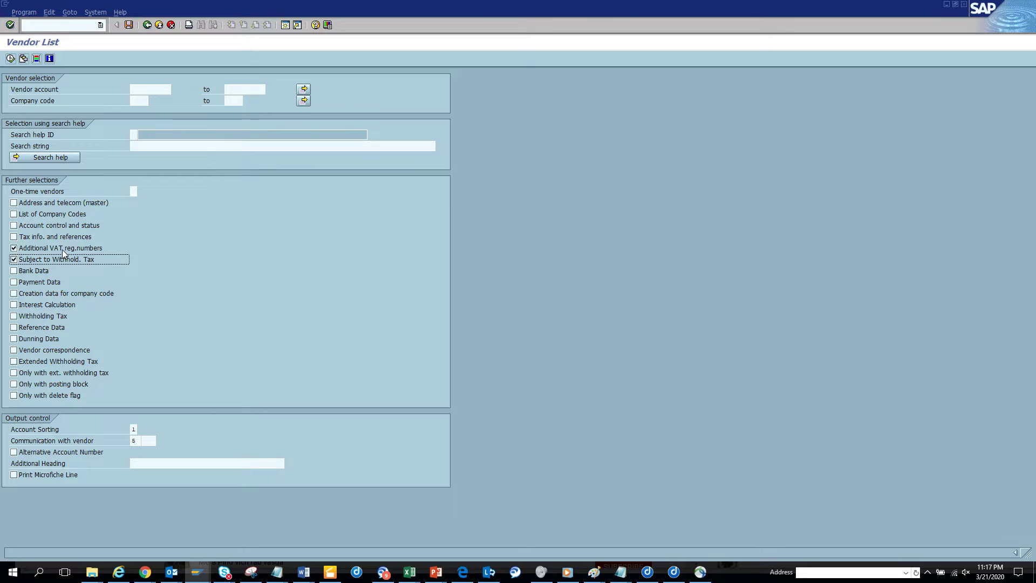
click(63, 248)
click(10, 59)
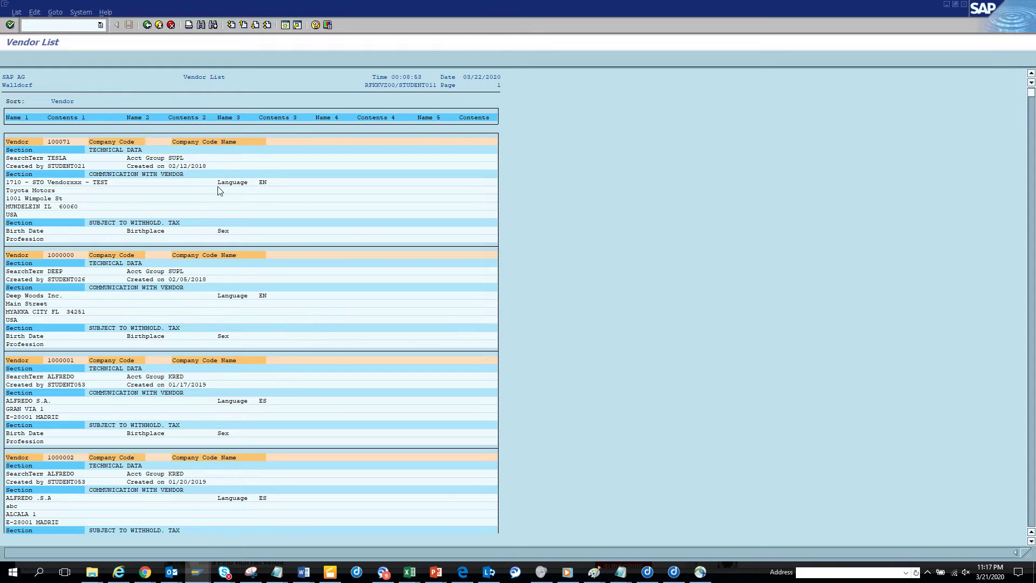
click(151, 25)
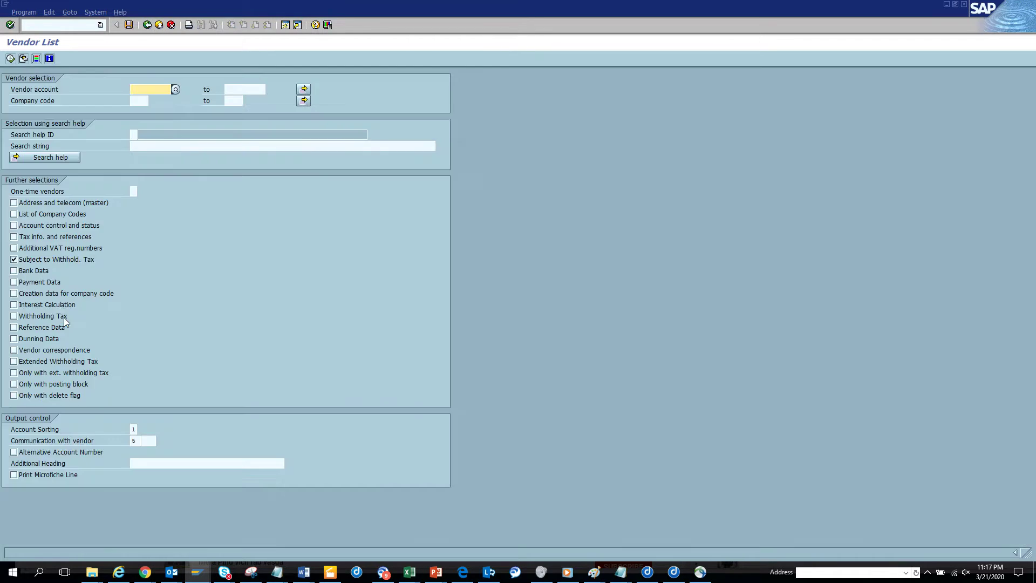
Run the vendor list with Bank Data instead of Subject to Withhold. Tax
click(43, 259)
click(42, 271)
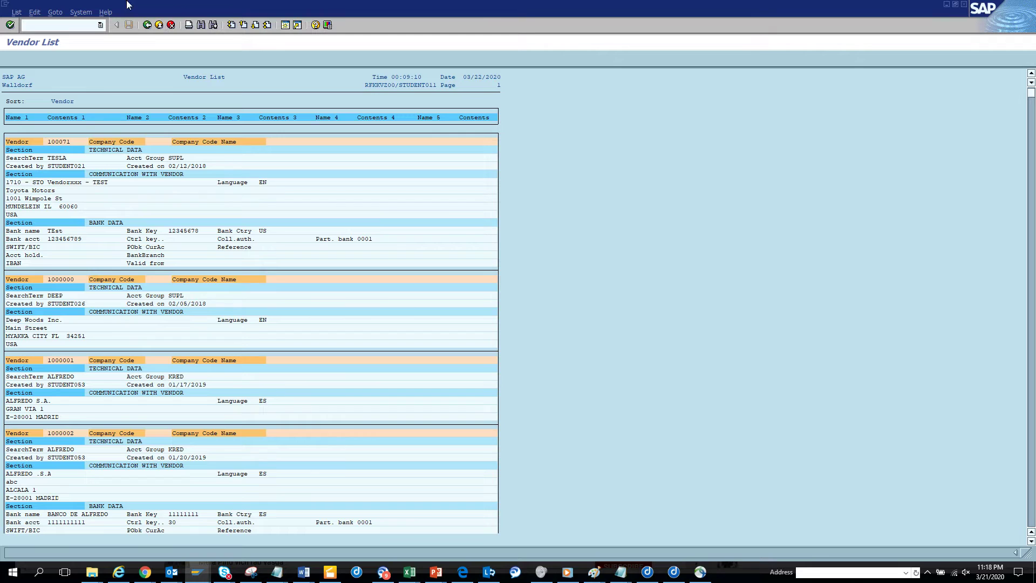
Run the vendor list with Payment Data instead of Bank Data, and return to the selection screen
click(147, 25)
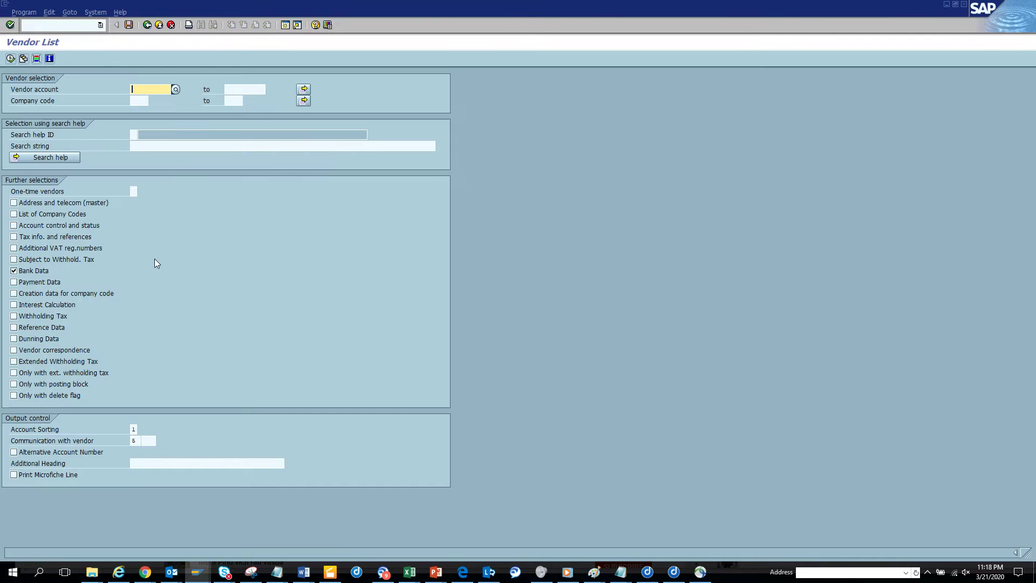
click(42, 271)
click(41, 283)
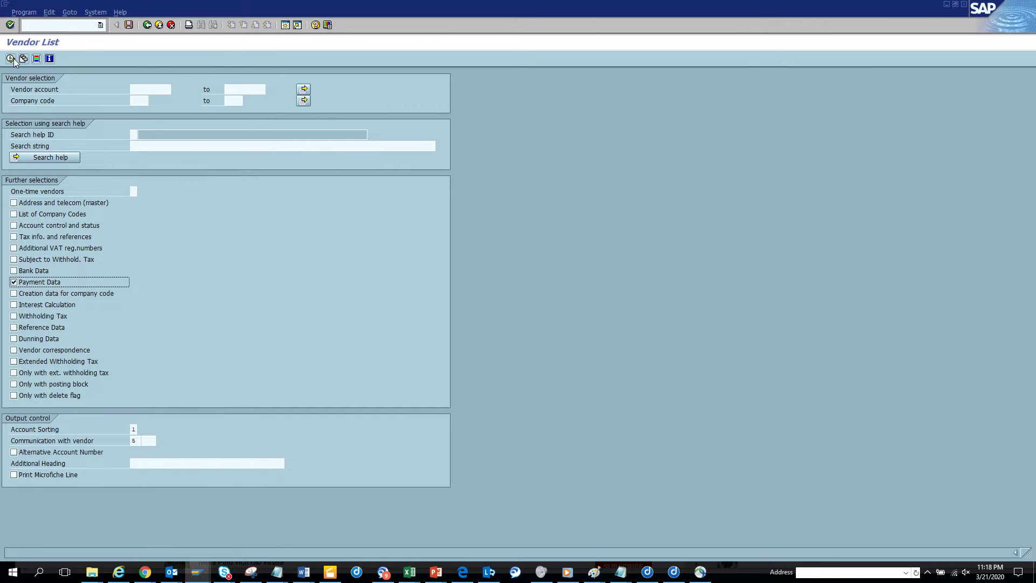
click(11, 59)
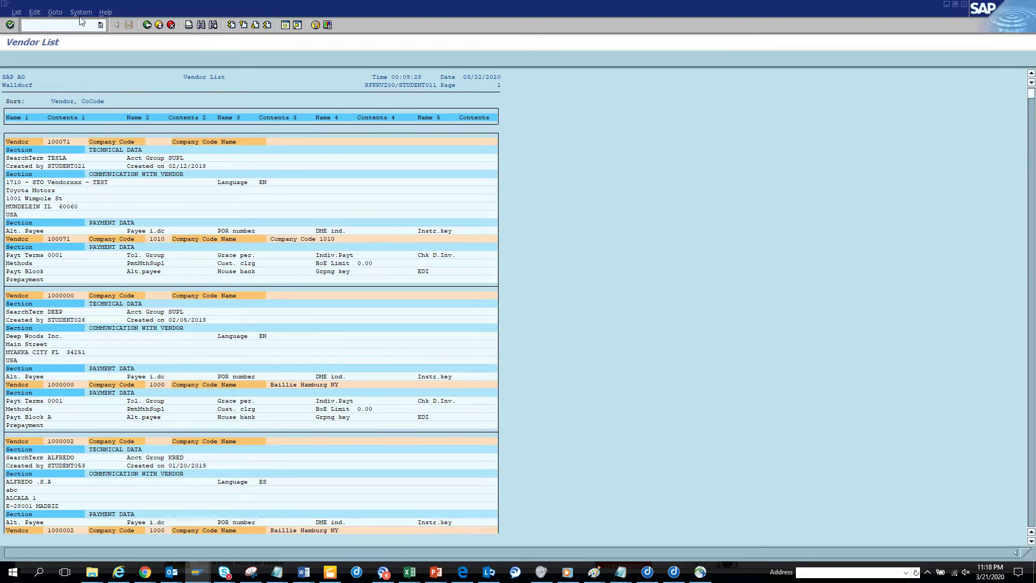
click(148, 25)
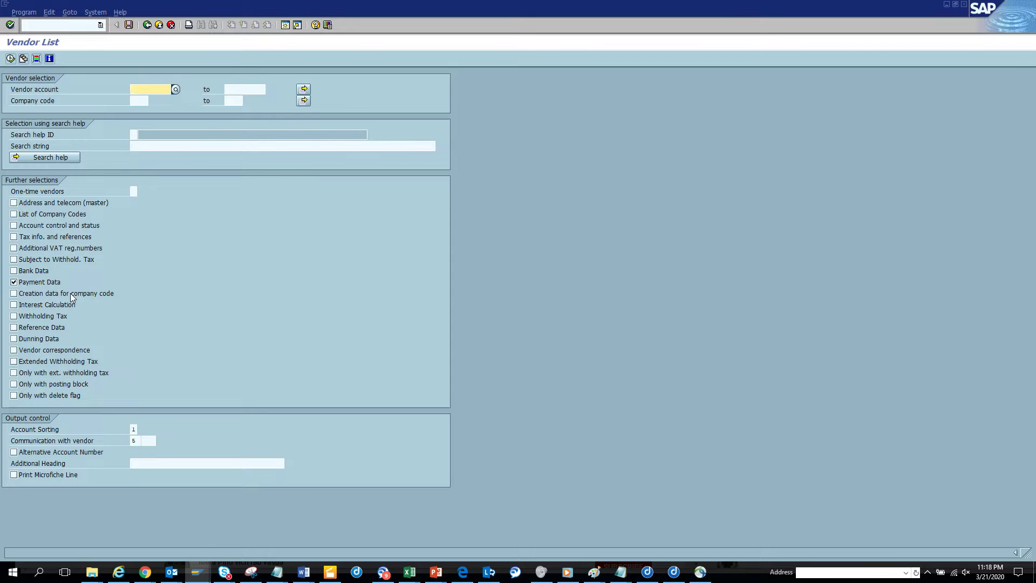
Run the vendor list with Creation data for company code instead of Payment Data, and return to the selection screen
click(72, 295)
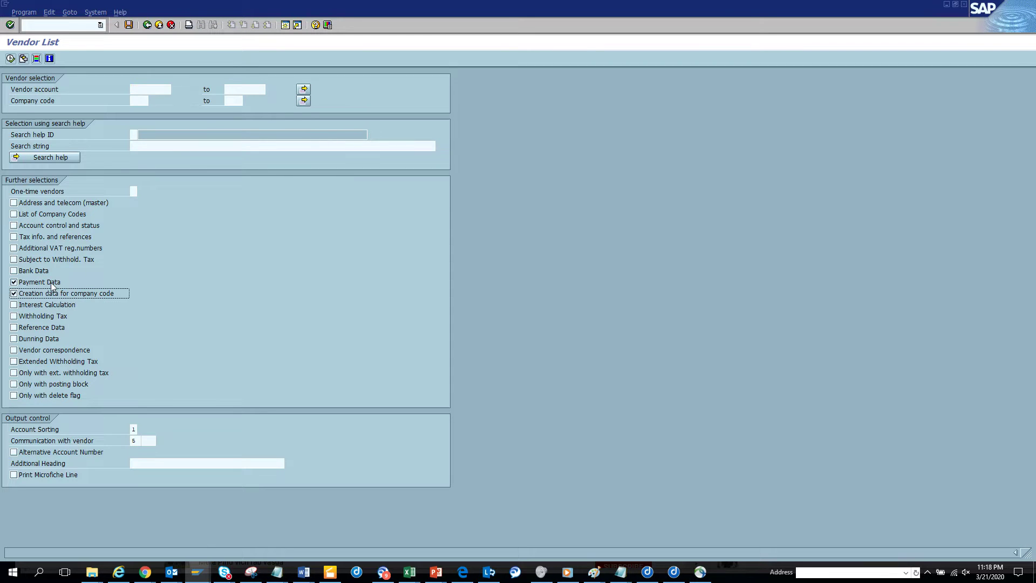
click(54, 283)
click(10, 58)
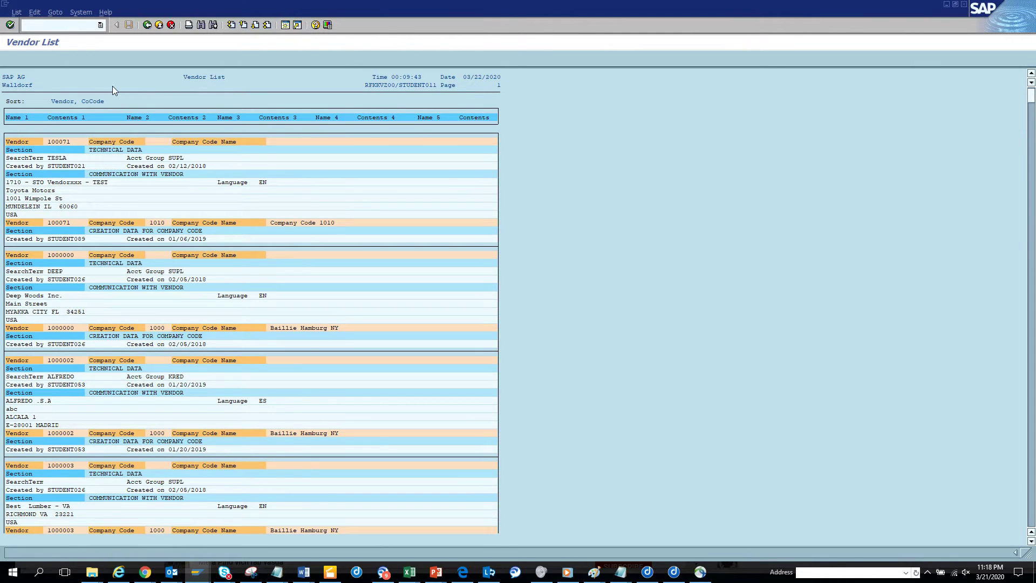
click(146, 25)
Run the vendor list with Interest Calculation instead of Creation data for company code, and return to the selection screen
click(44, 296)
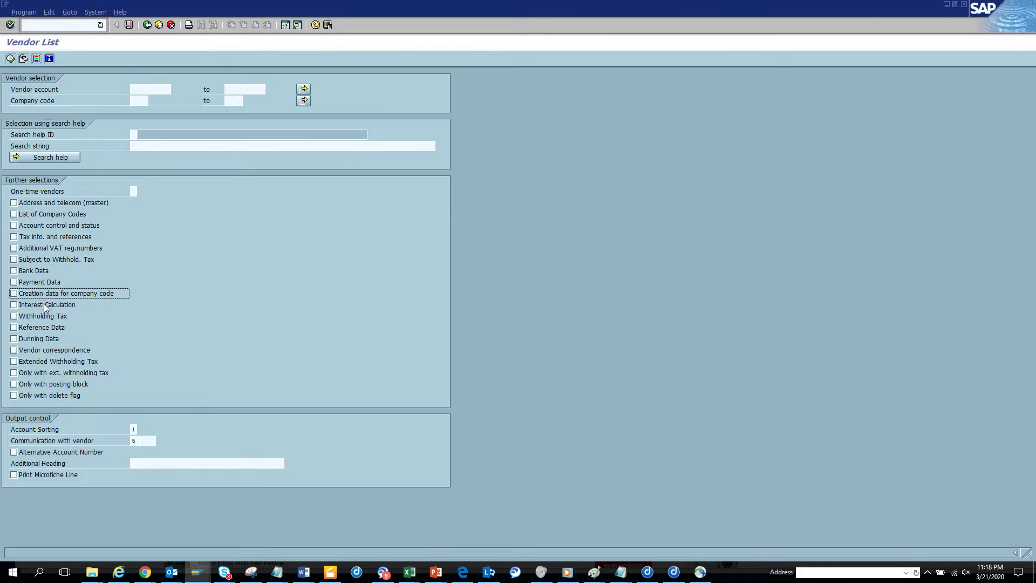
click(14, 304)
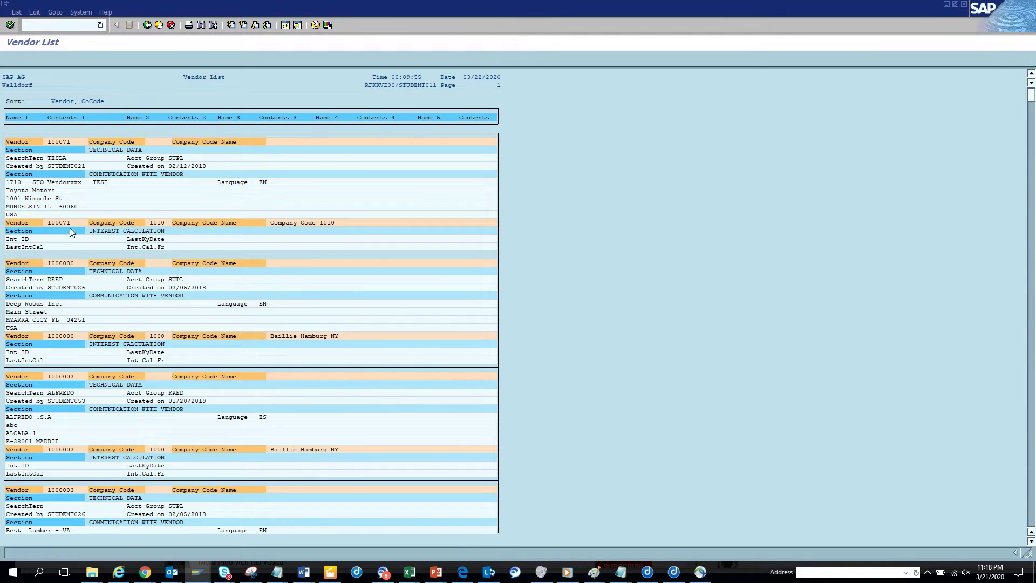
click(147, 26)
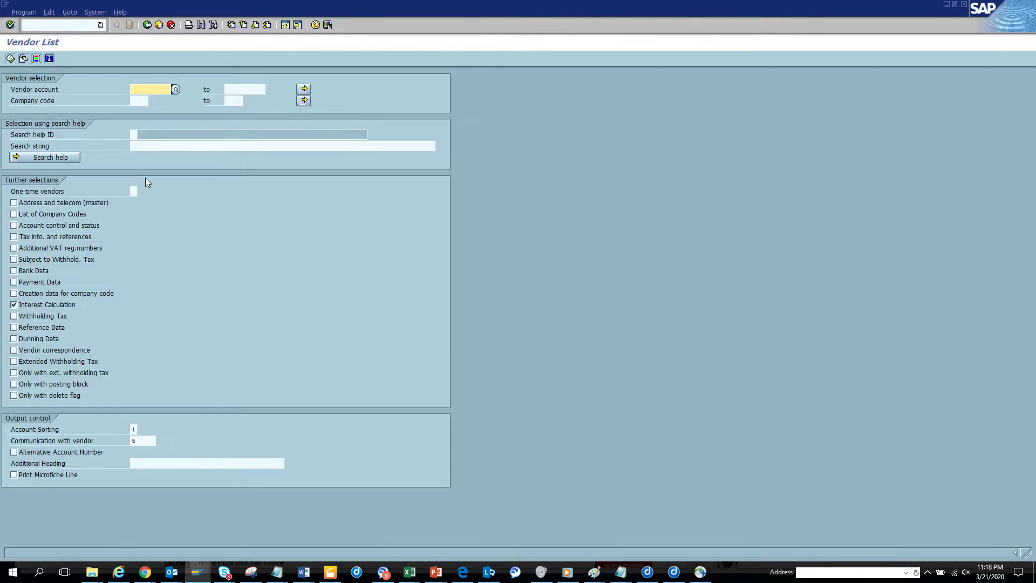
Run the vendor list with Withholding Tax instead of Interest Calculation, and return to the selection screen
click(63, 305)
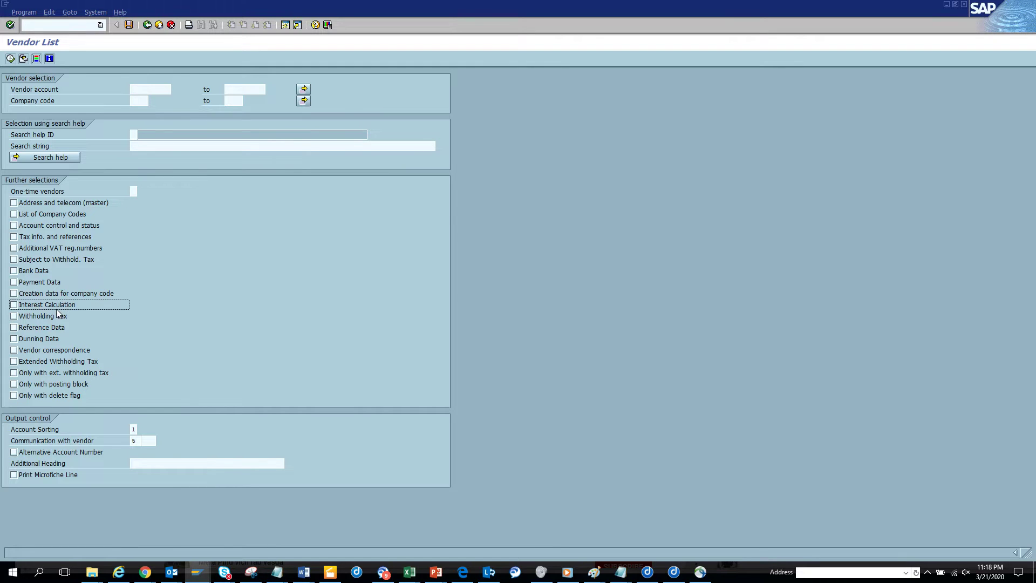
click(56, 319)
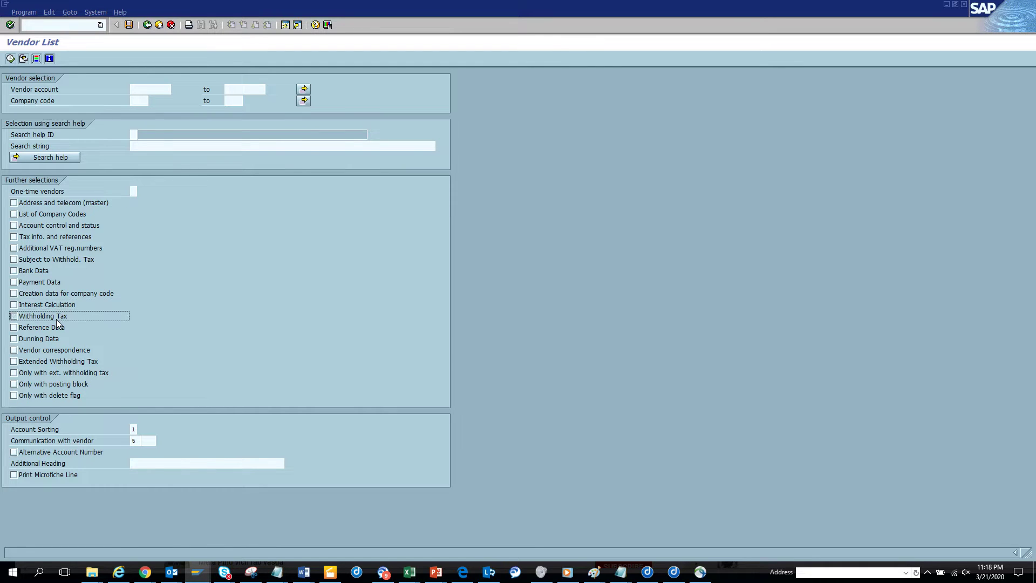
click(10, 58)
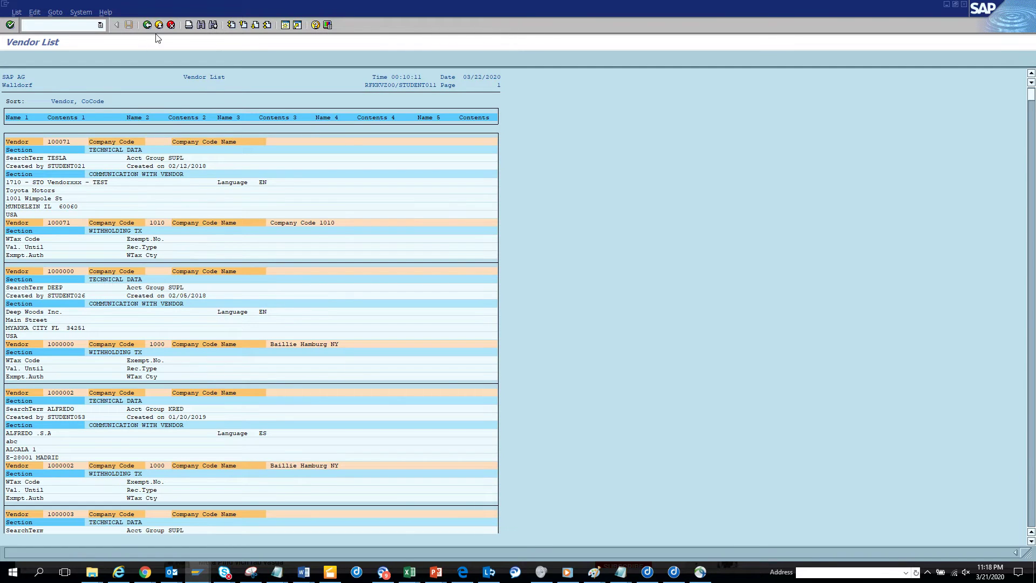
click(147, 25)
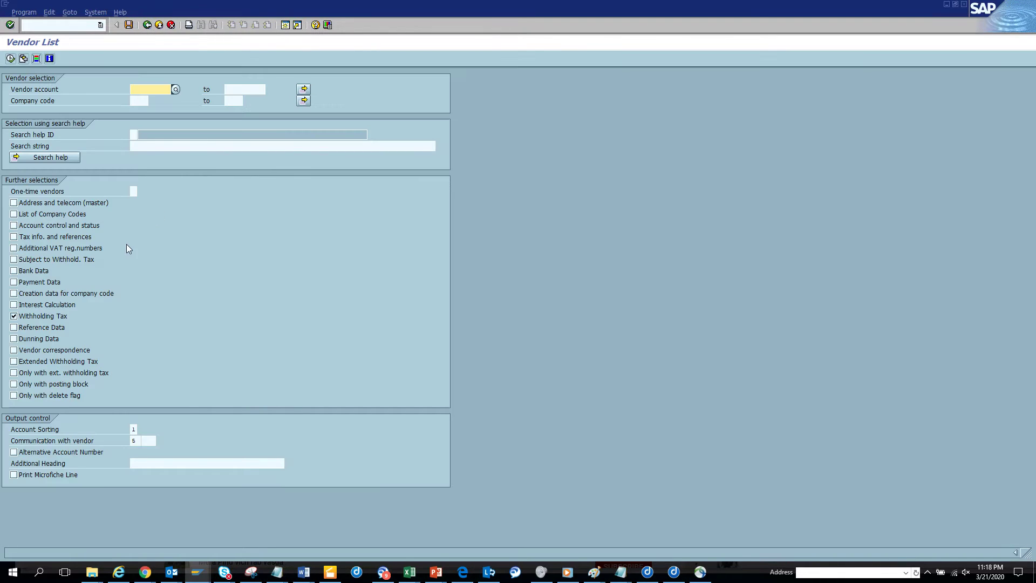
Run the vendor list with Reference Data instead of Withholding Tax, and return to the selection screen
click(55, 319)
click(55, 328)
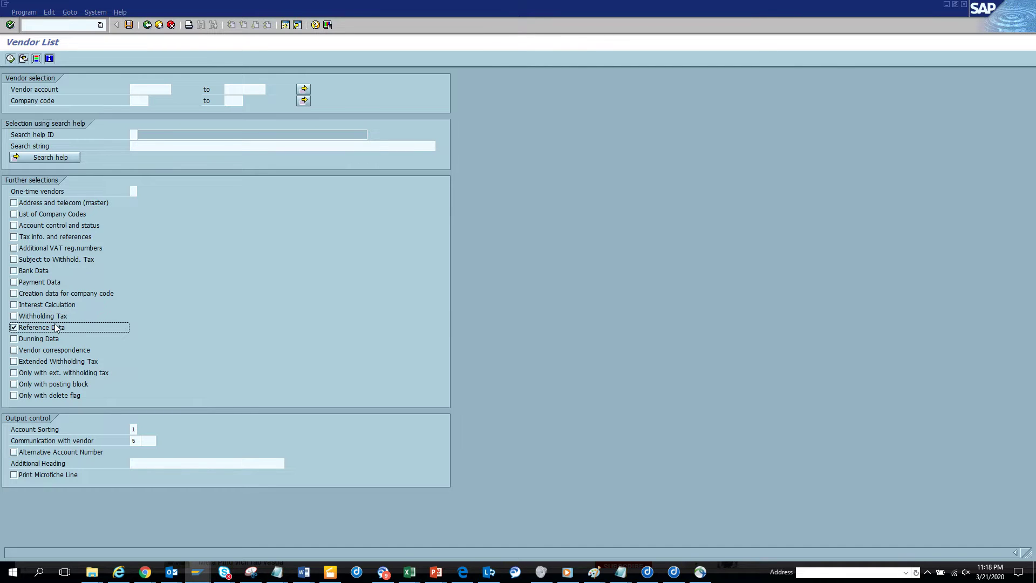
key(F8)
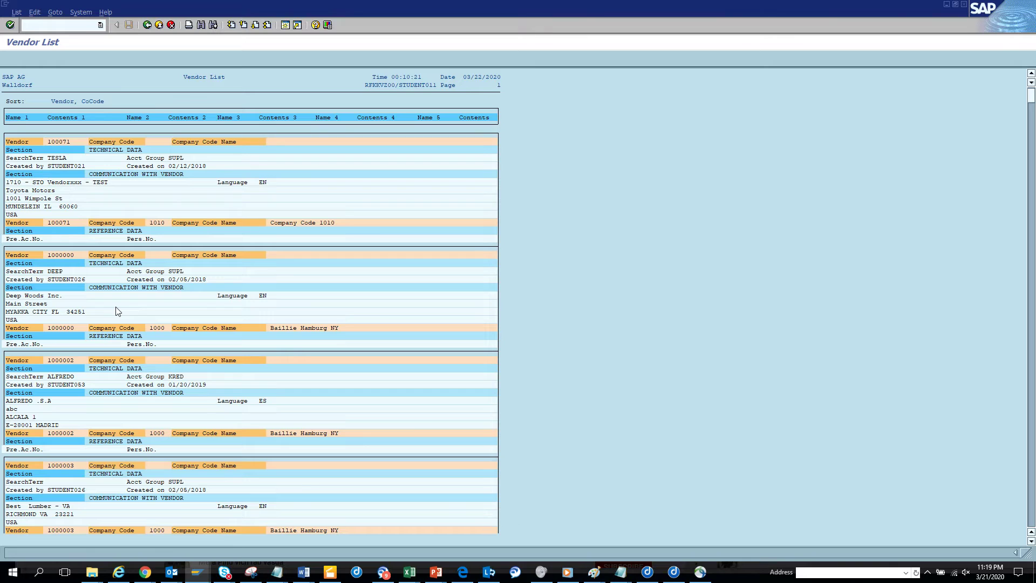
click(148, 25)
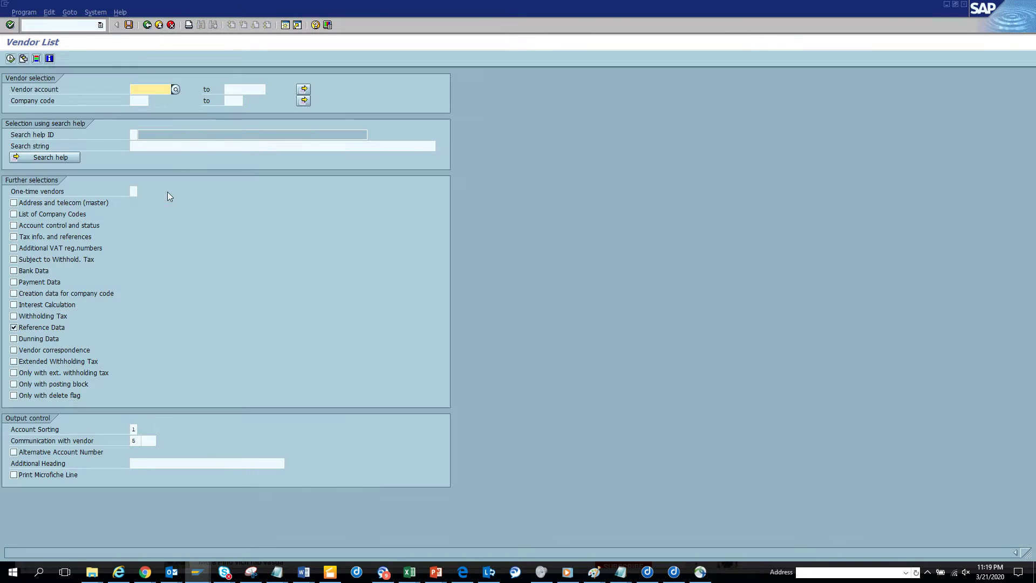
Read the field help for the Reference Data option and close it, keeping the option selected
click(61, 331)
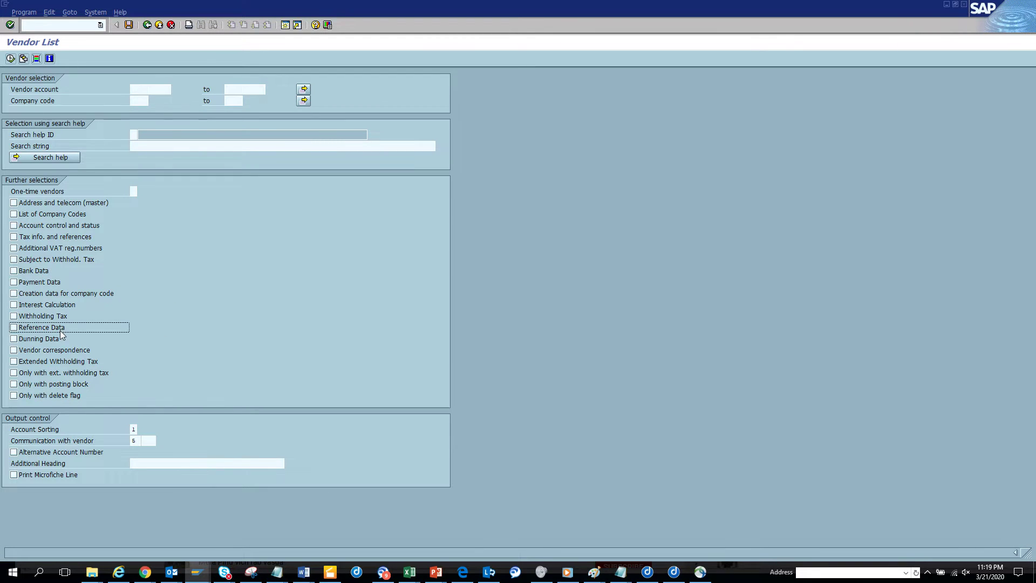
click(61, 331)
key(F1)
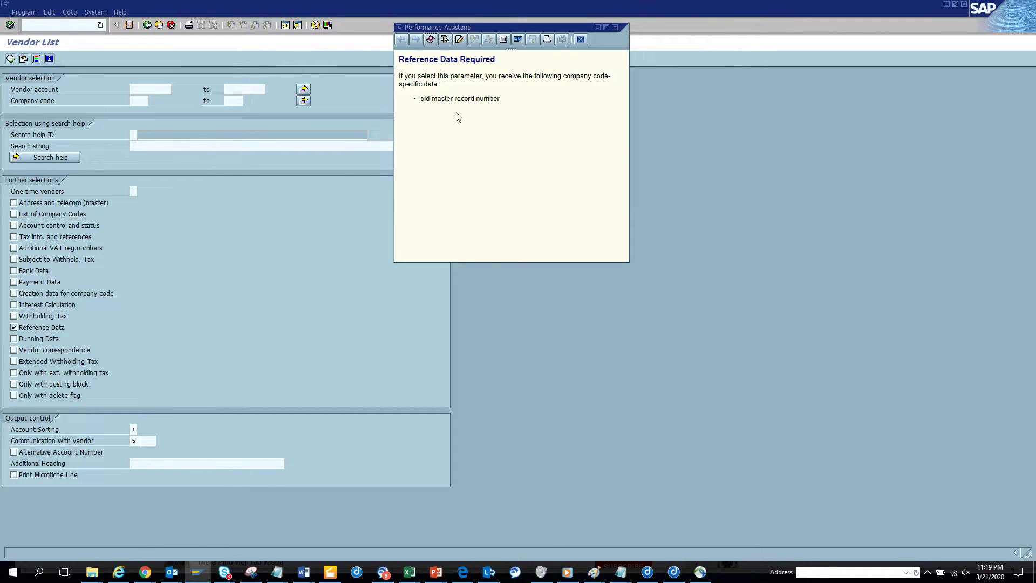
click(581, 39)
Run the vendor list with Dunning Data instead of Reference Data, and return to the selection screen
click(35, 339)
click(51, 328)
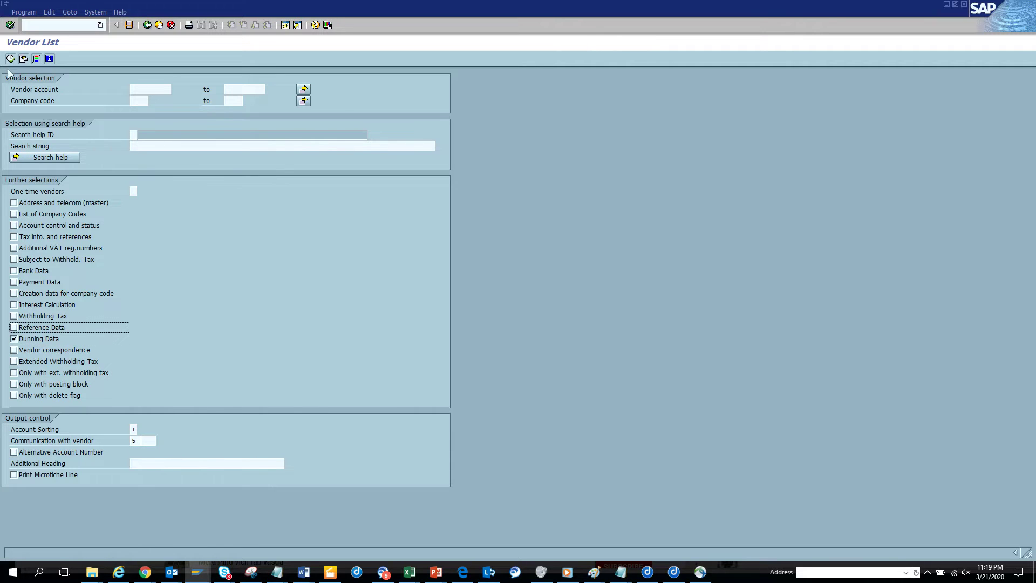
click(10, 58)
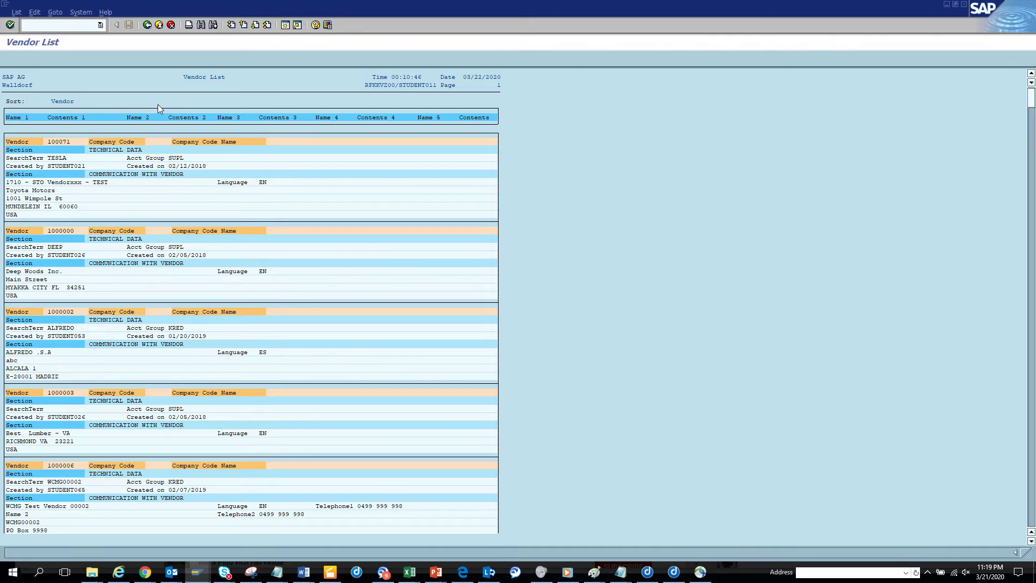
click(147, 25)
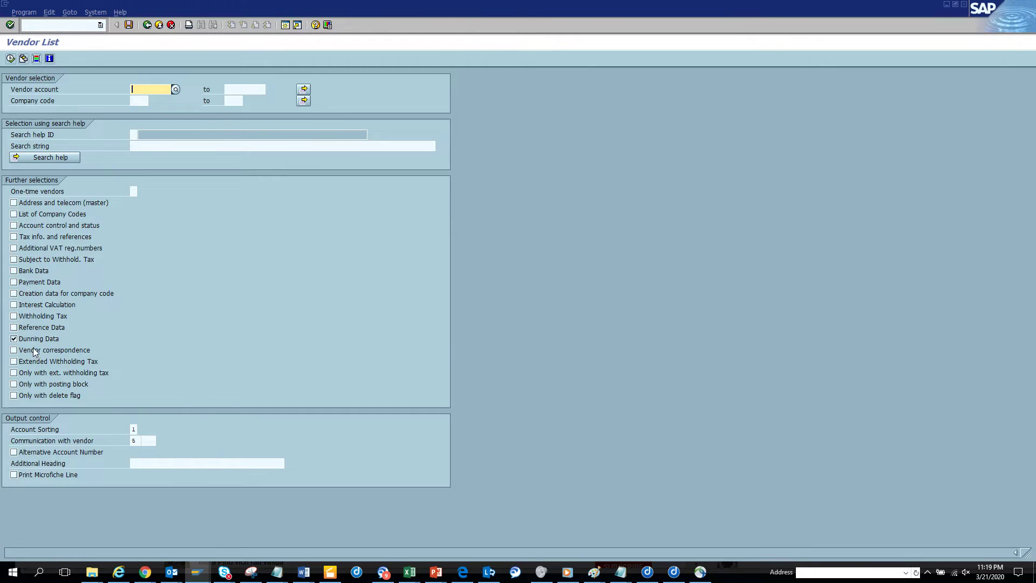
Run the vendor list with Vendor correspondence instead of Dunning Data, and return to the selection screen
click(43, 349)
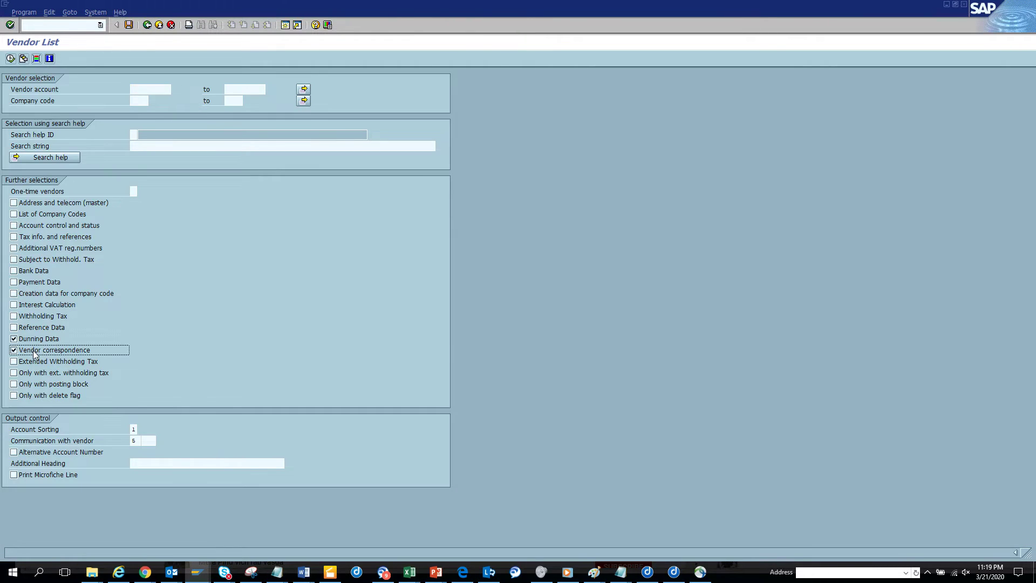
click(46, 340)
click(10, 58)
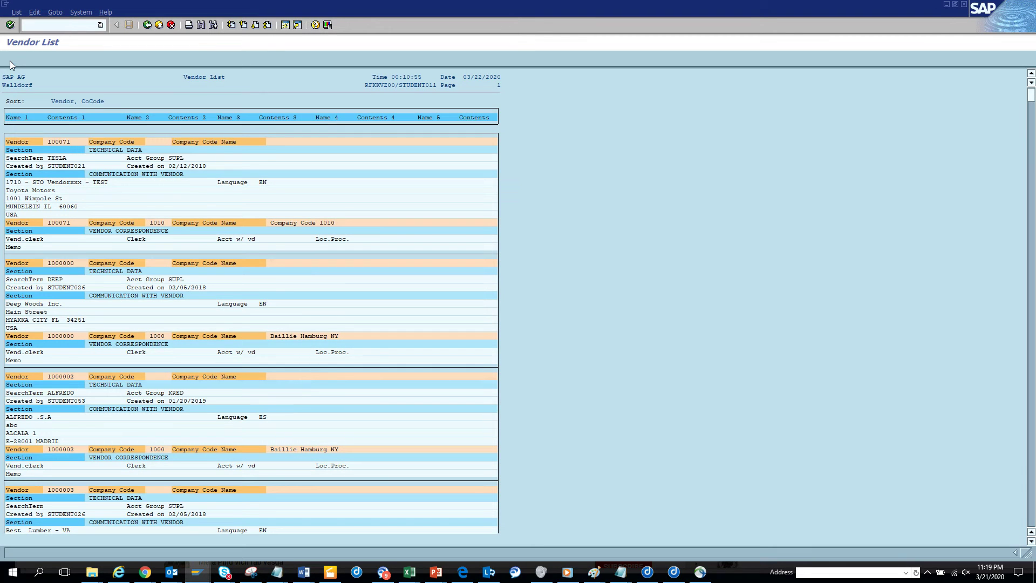
click(146, 25)
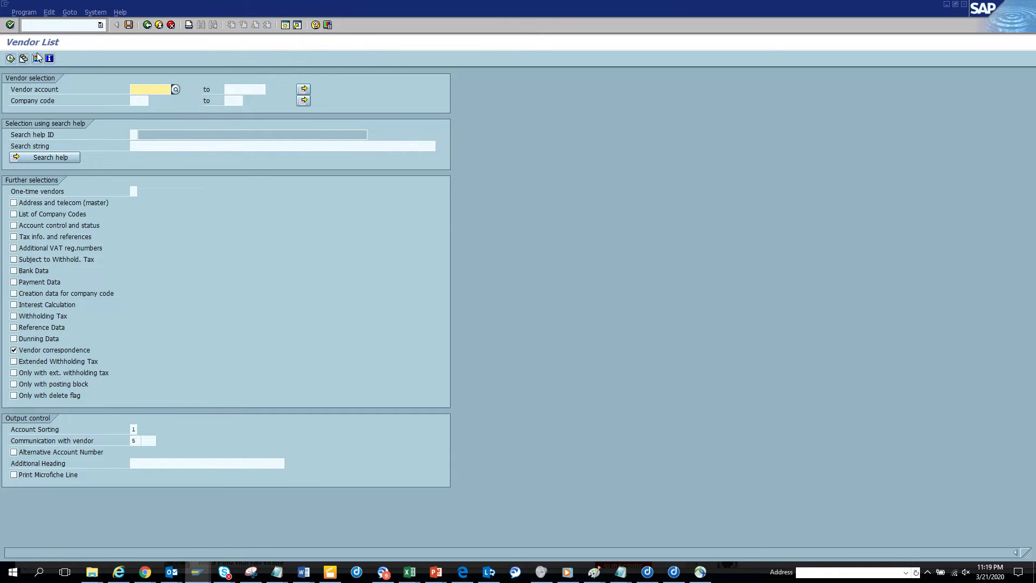
Run the vendor list with Extended Withholding Tax instead of Vendor correspondence, and return to the selection screen
click(61, 362)
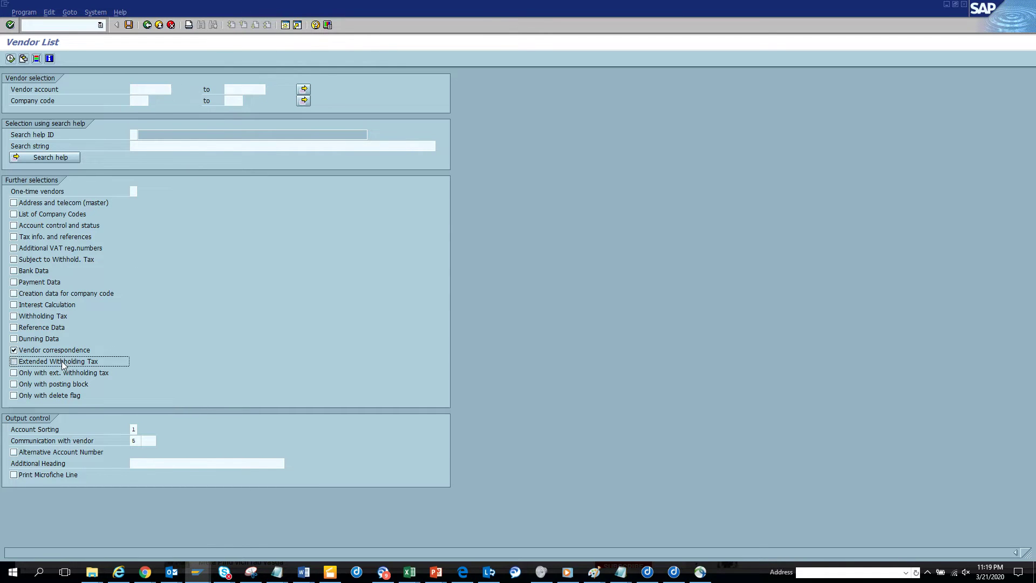
click(70, 350)
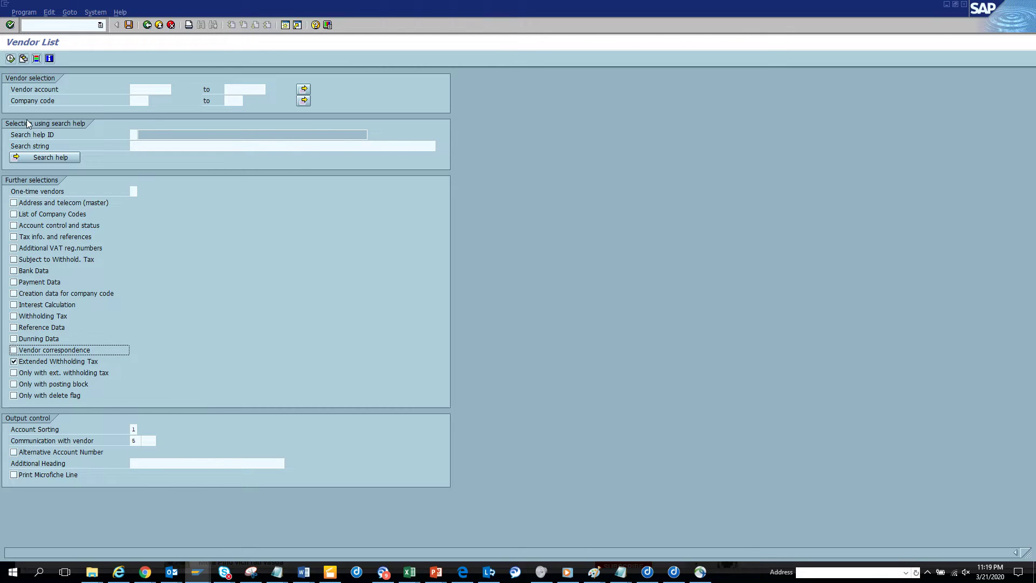
click(10, 58)
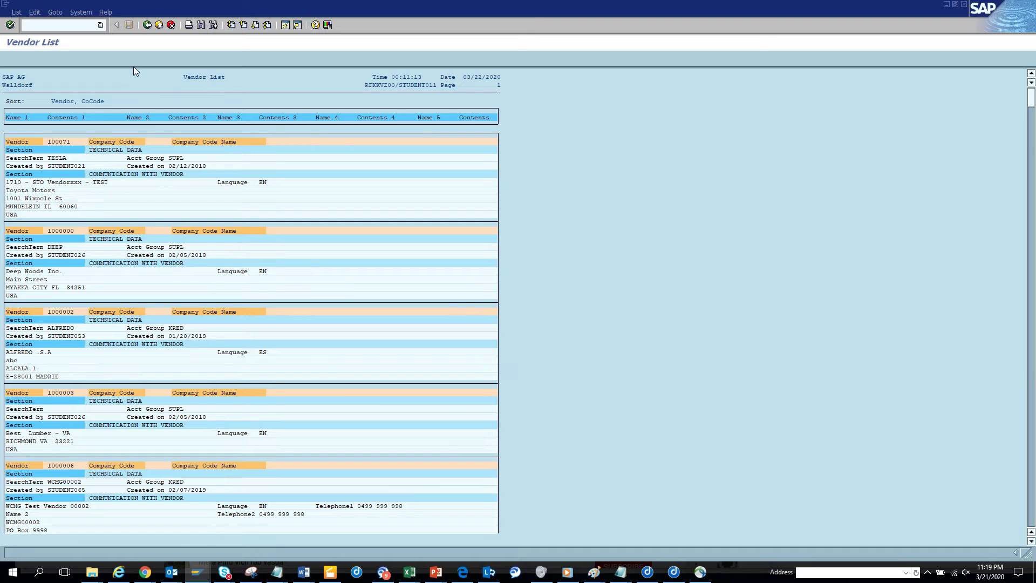
click(147, 25)
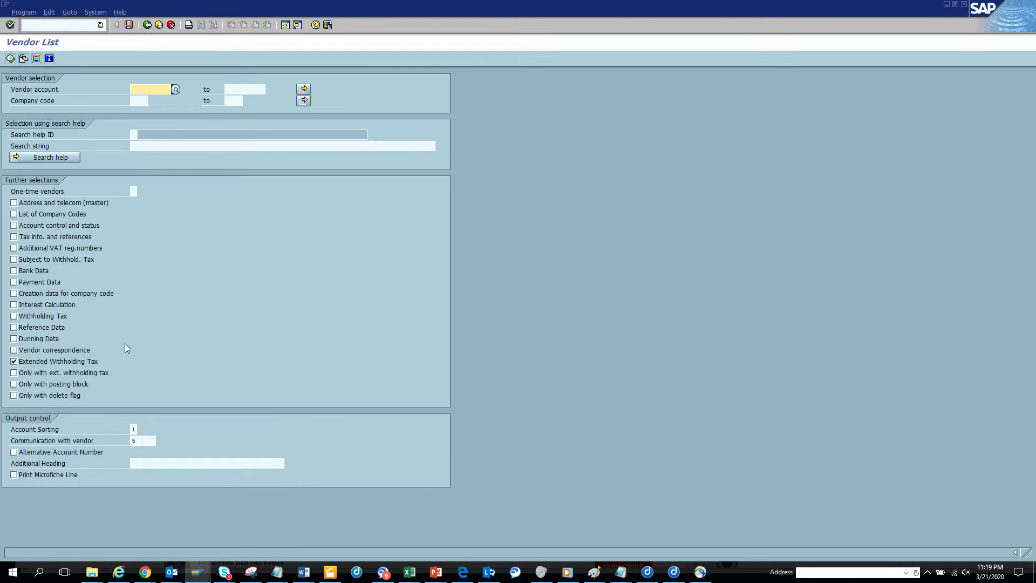
Run the vendor list with Only with ext. withholding tax instead of Extended Withholding Tax, and return to the selection screen
click(86, 373)
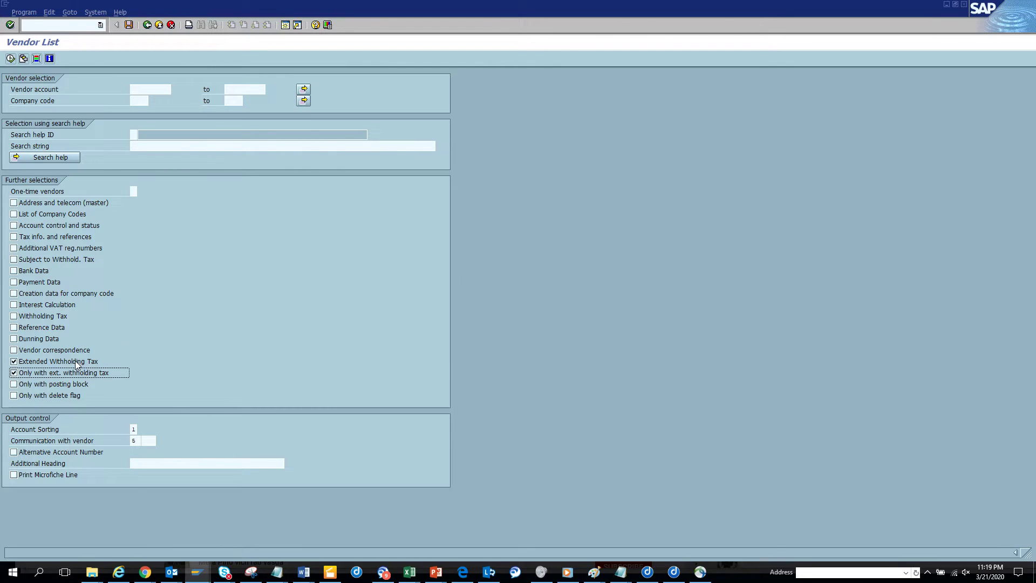
click(78, 362)
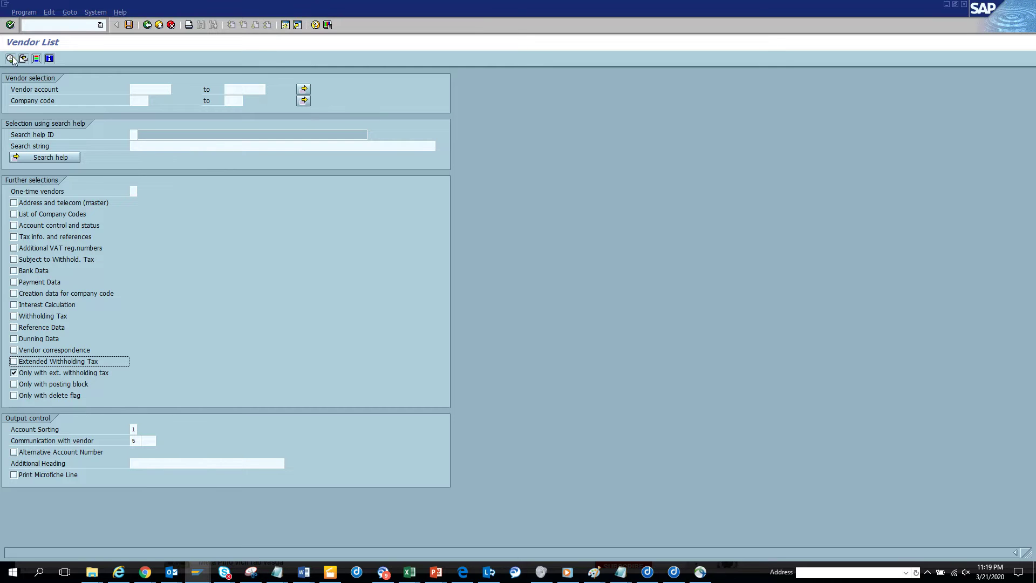
click(11, 58)
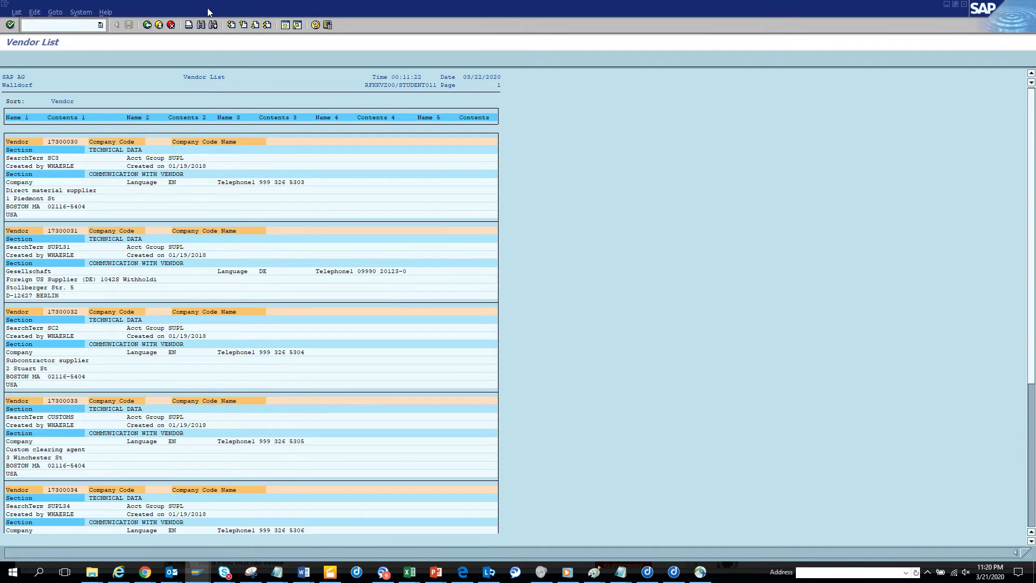
click(147, 25)
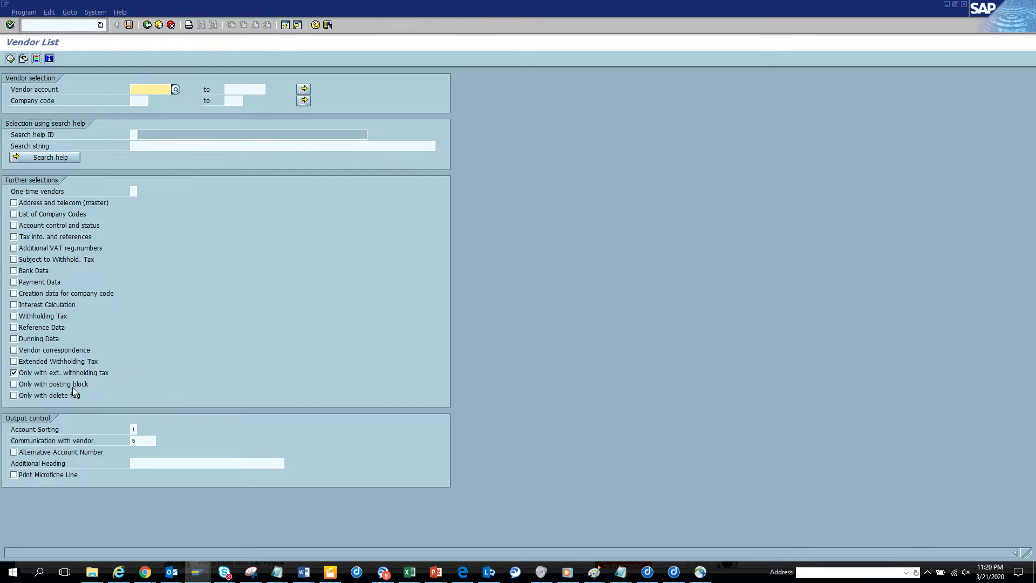
Run the vendor list with Only with posting block instead of Only with ext. withholding tax, and dismiss the information dialog
click(76, 384)
click(96, 374)
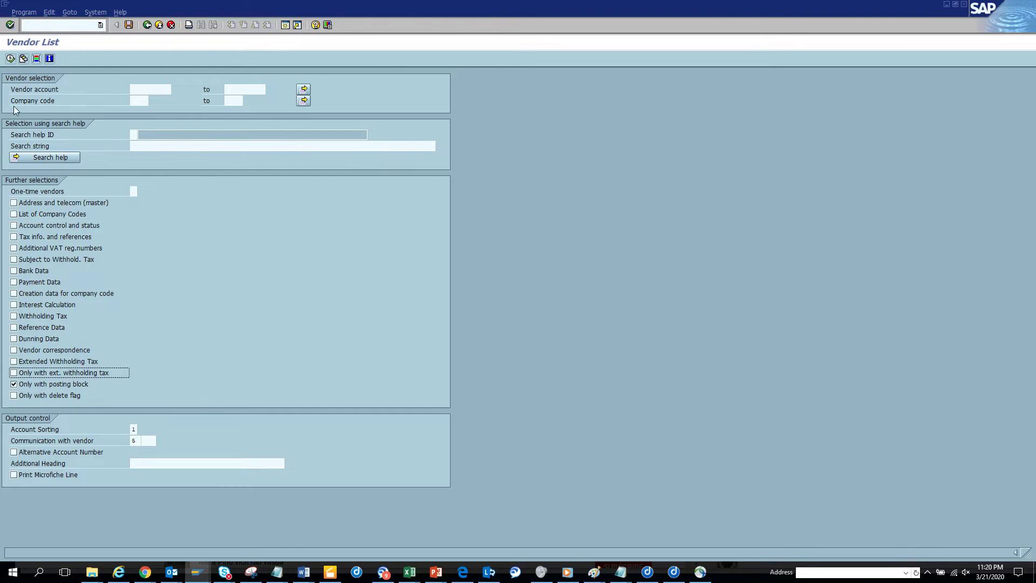
click(10, 58)
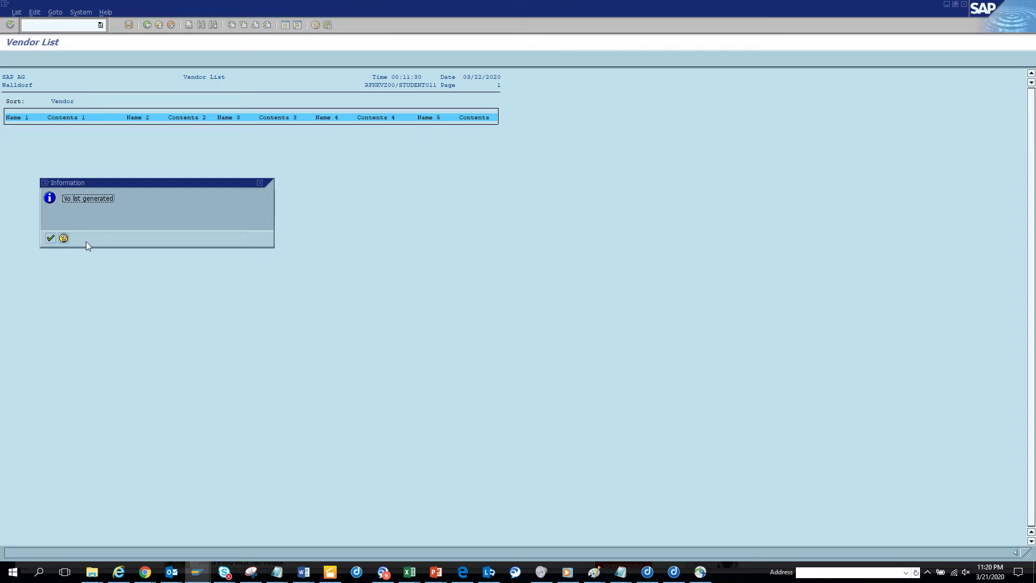
click(51, 238)
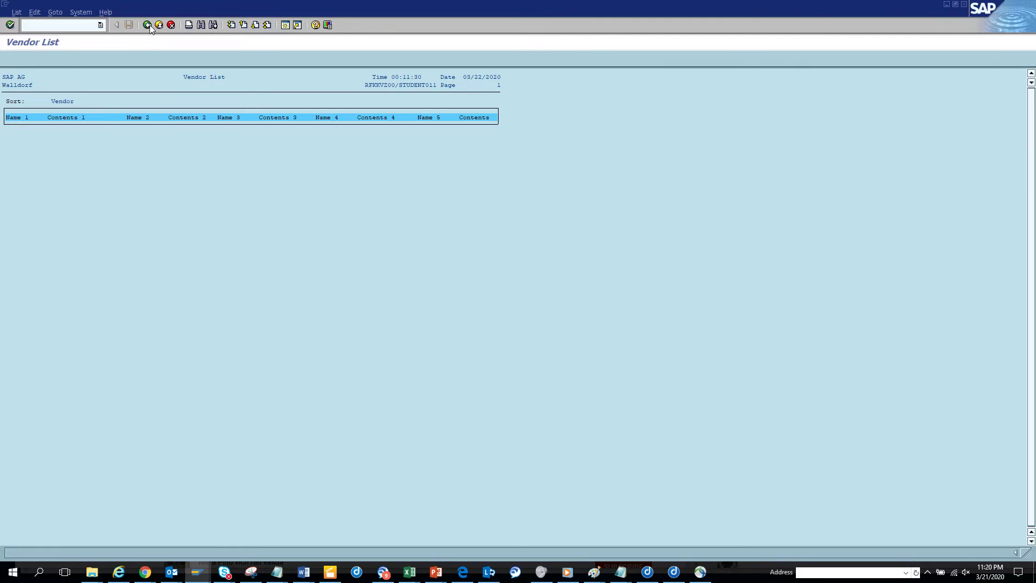
Return to the selection screen and run the vendor list with Only with ext. withholding tax instead of Only with posting block
click(147, 25)
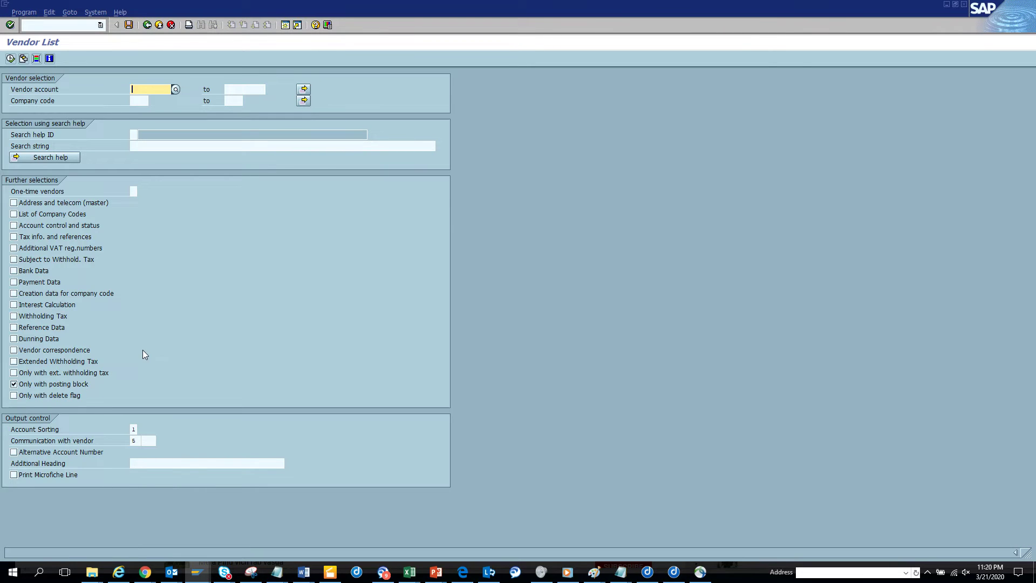
click(48, 384)
click(66, 372)
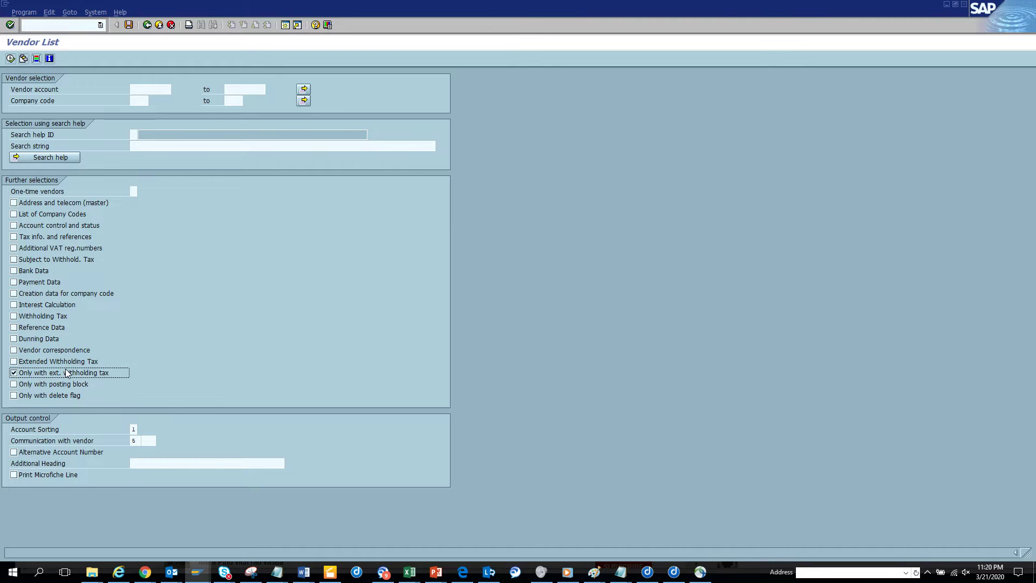
click(10, 59)
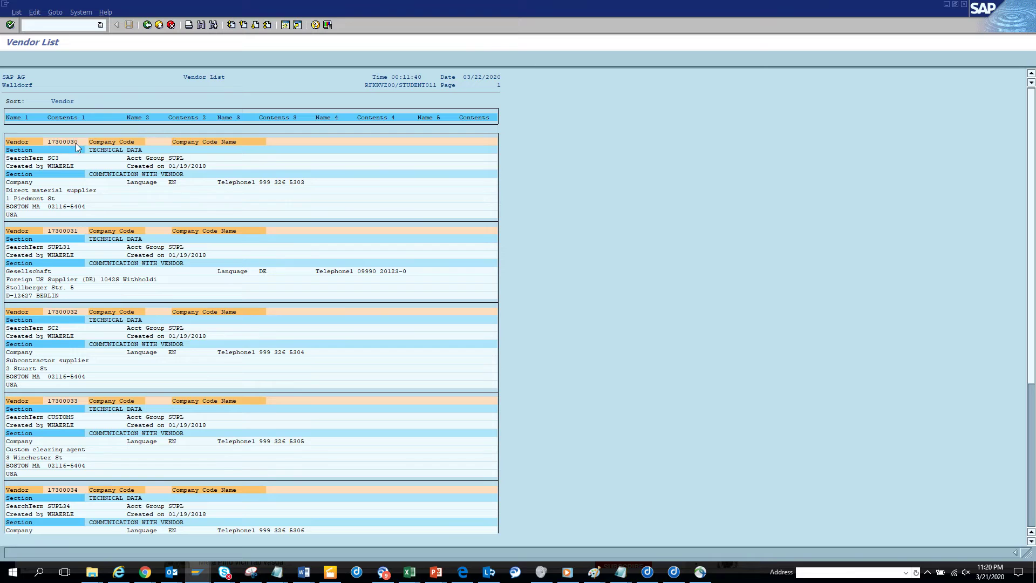
Copy the account number of the first vendor in the list
key(ctrl+y)
drag(46, 142, 80, 145)
key(ctrl+c)
In the SAP Easy Access session, start transaction BP and open the business partner with the copied vendor number
text(b)
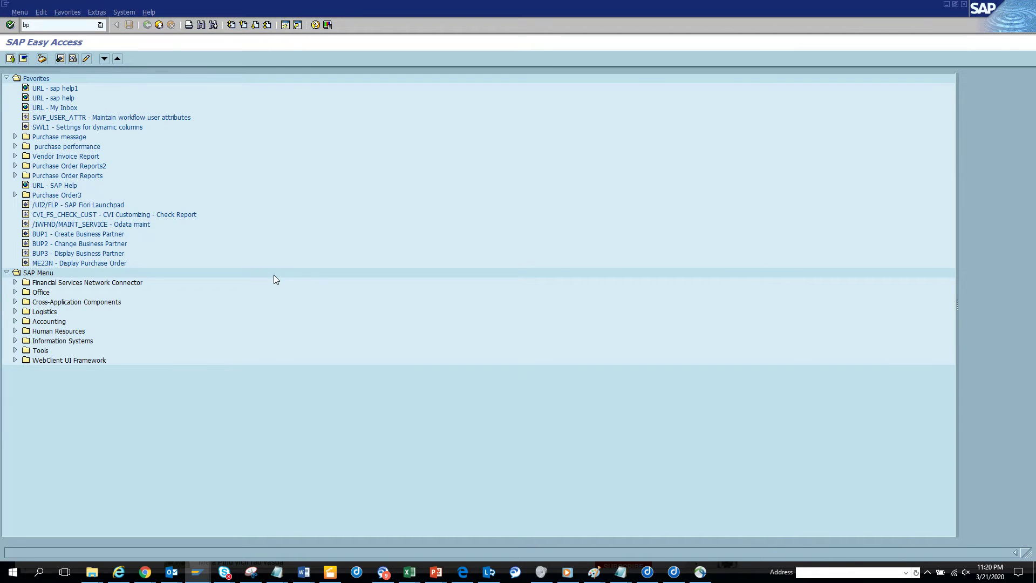
text(p)
key(Return)
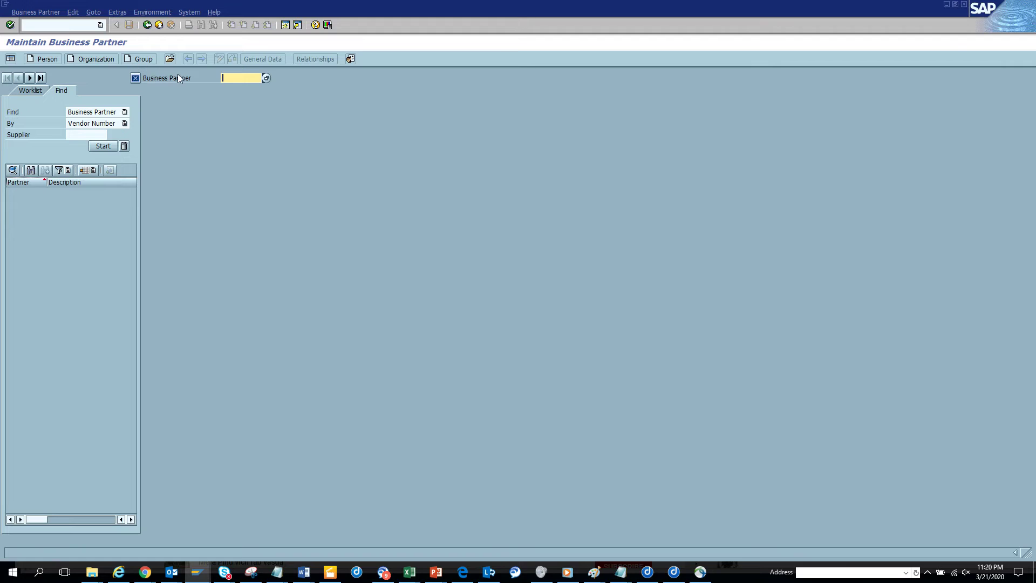
click(172, 59)
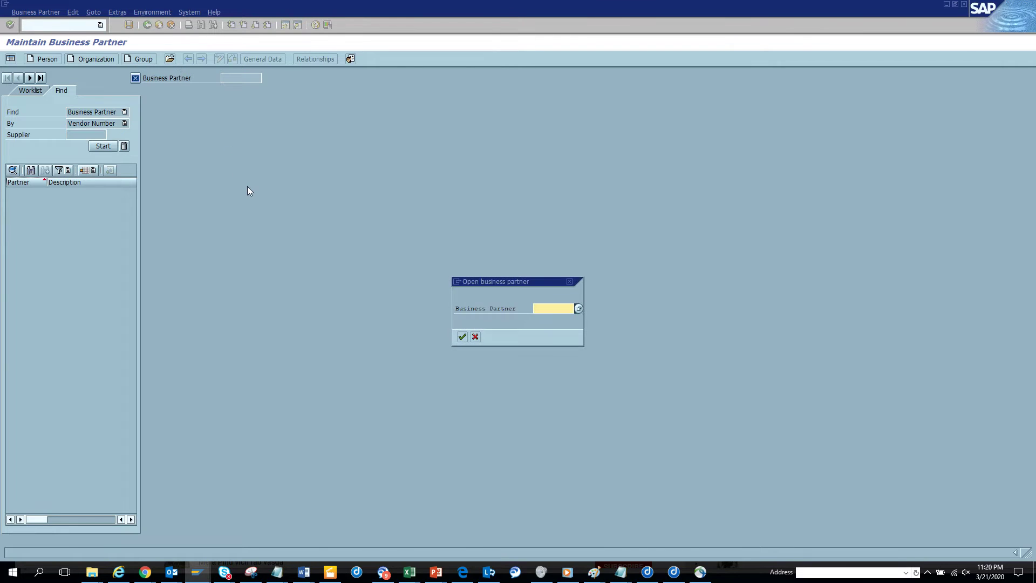
key(ctrl+v)
key(Return)
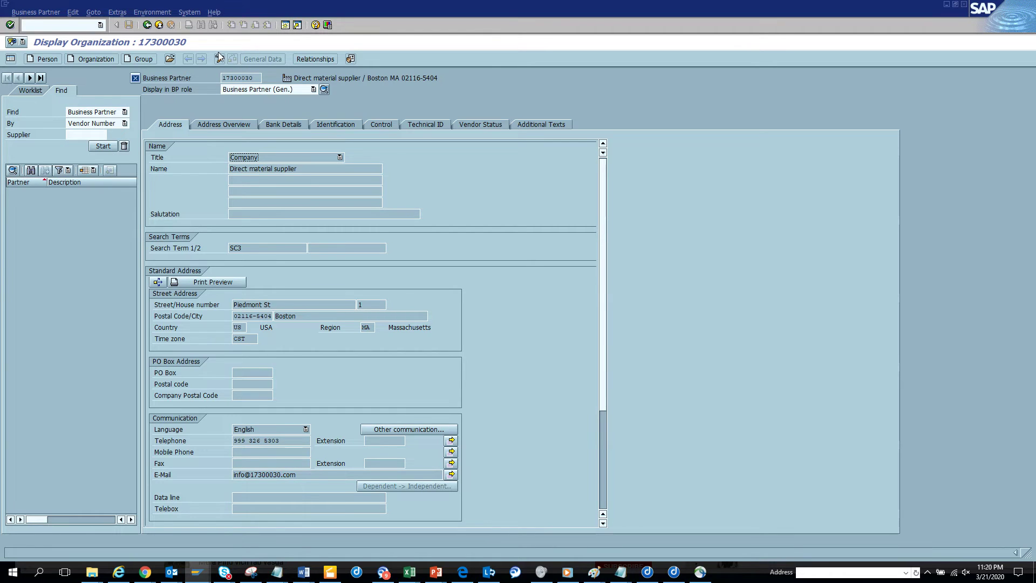
Switch the business partner to change mode and select the role Supplier(Fin.Accounting). (defined)
click(264, 126)
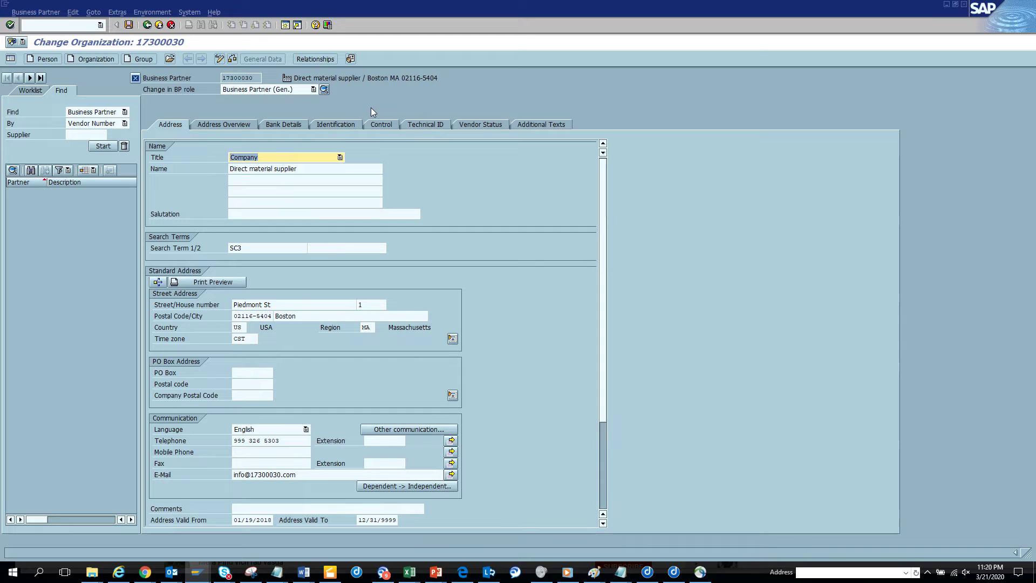
click(313, 89)
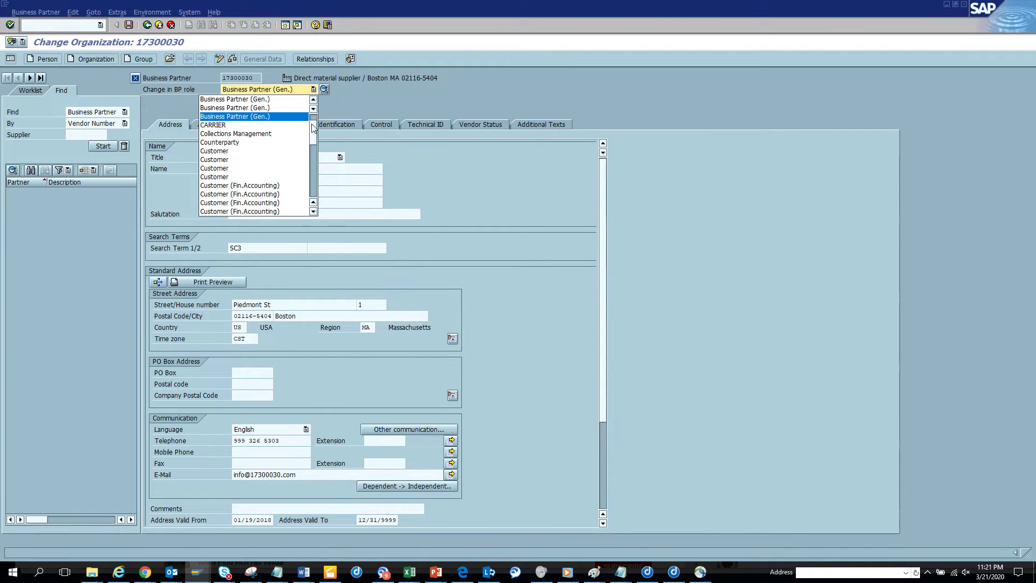
scroll(313, 183, down, 10)
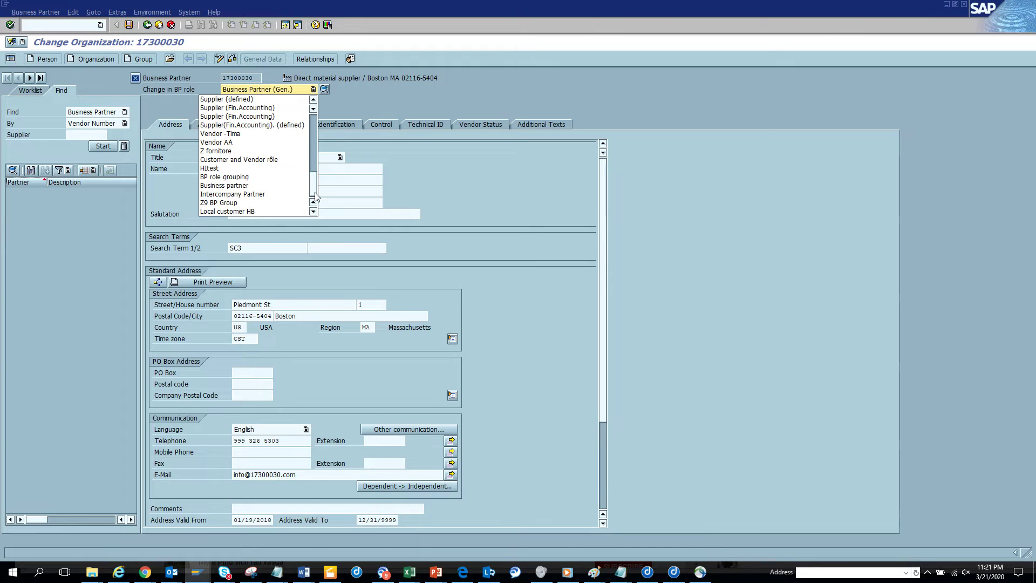
click(294, 127)
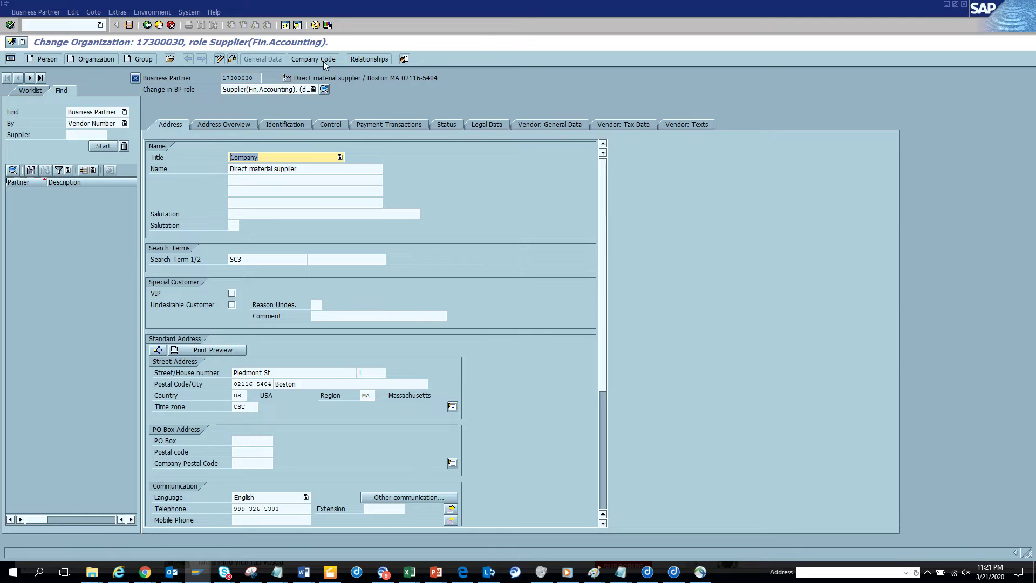
Open the supplier's company code data and adopt company code 1710
click(322, 59)
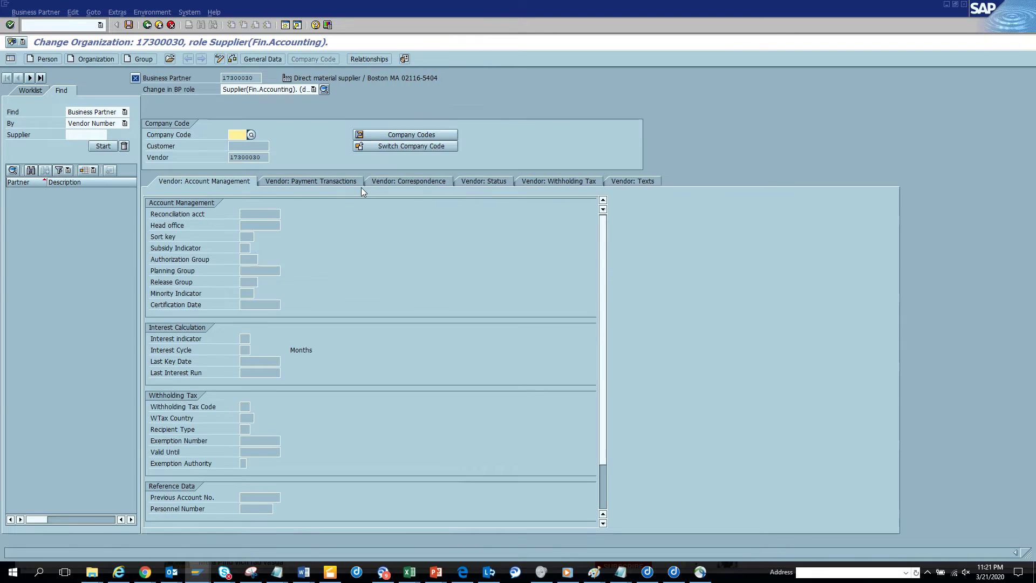
click(381, 134)
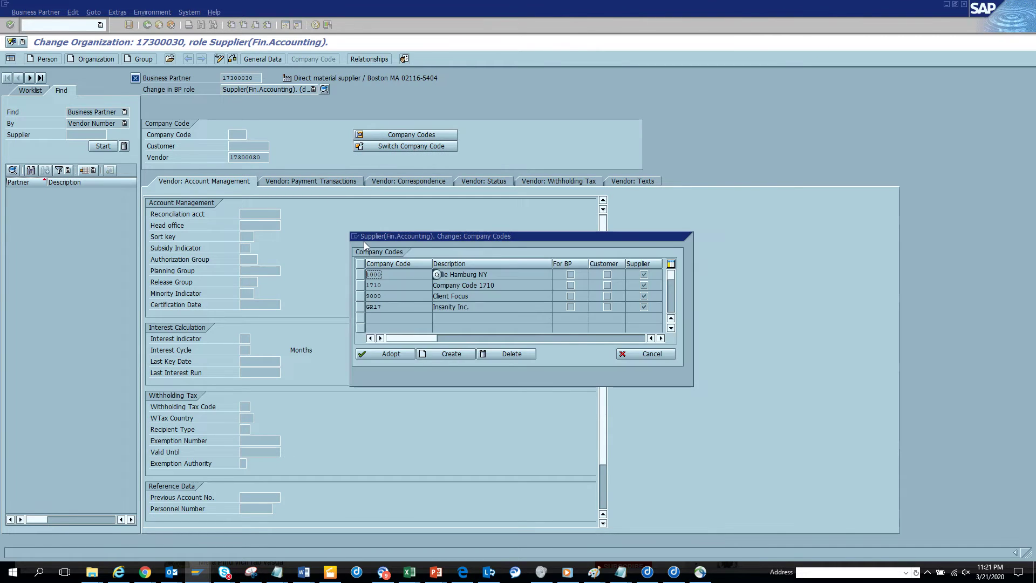
click(361, 285)
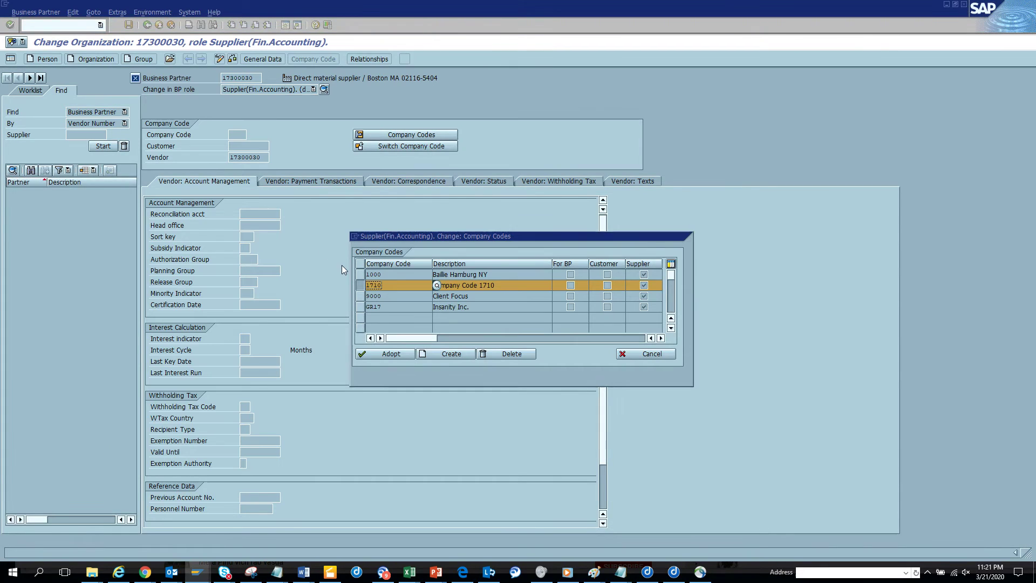
click(367, 355)
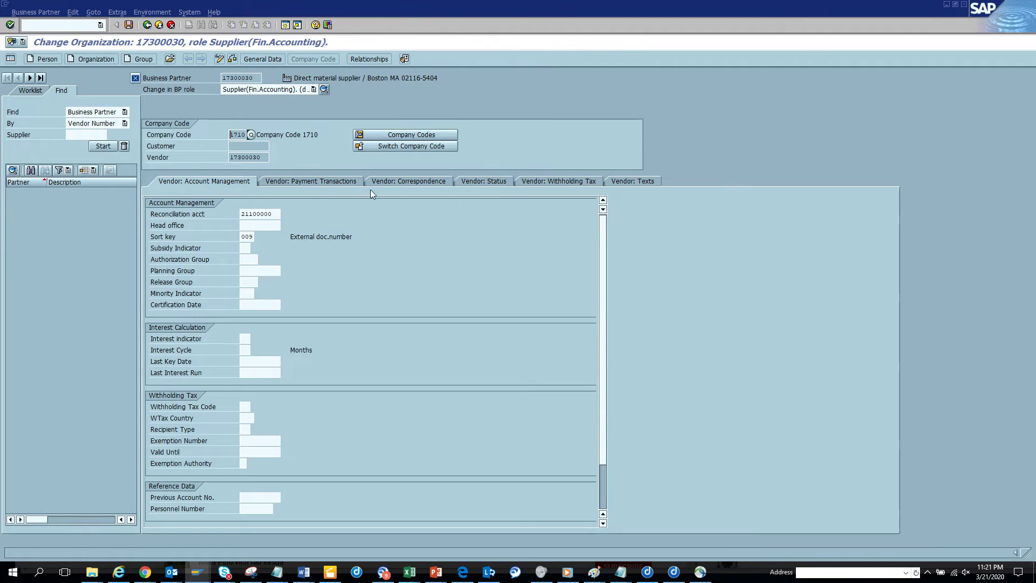
Set the posting block for All Company Codes in the vendor status and save the business partner
click(465, 177)
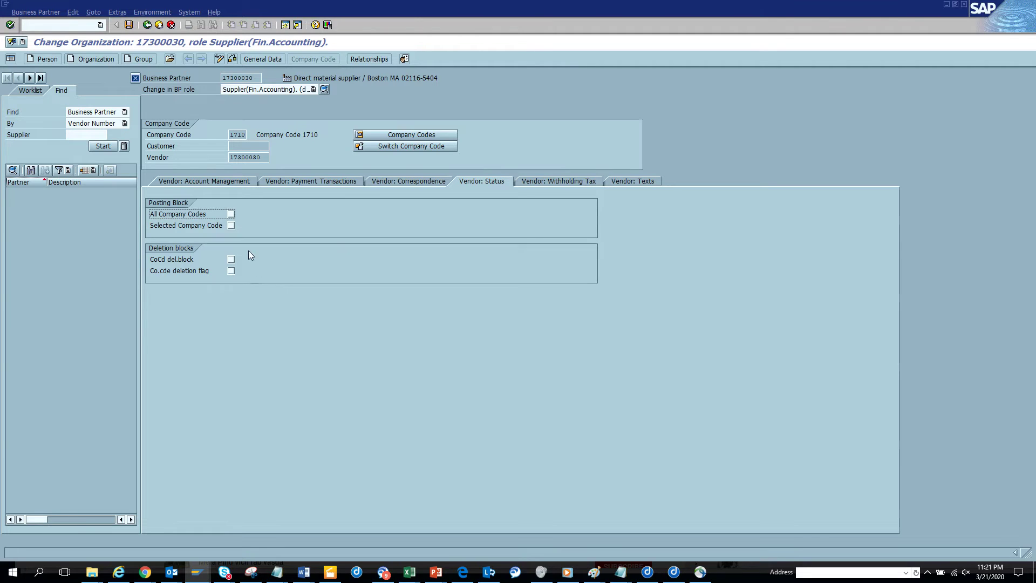
click(231, 212)
click(130, 26)
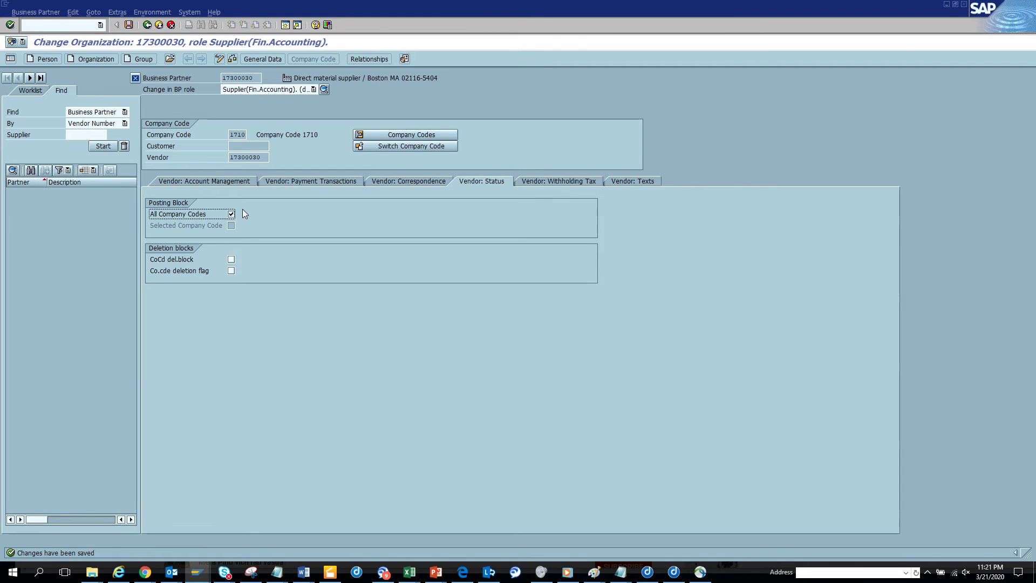
Back in the Vendor List session, run the list with Only with posting block instead of Only with ext. withholding tax, and return to the selection screen
key(alt+Tab)
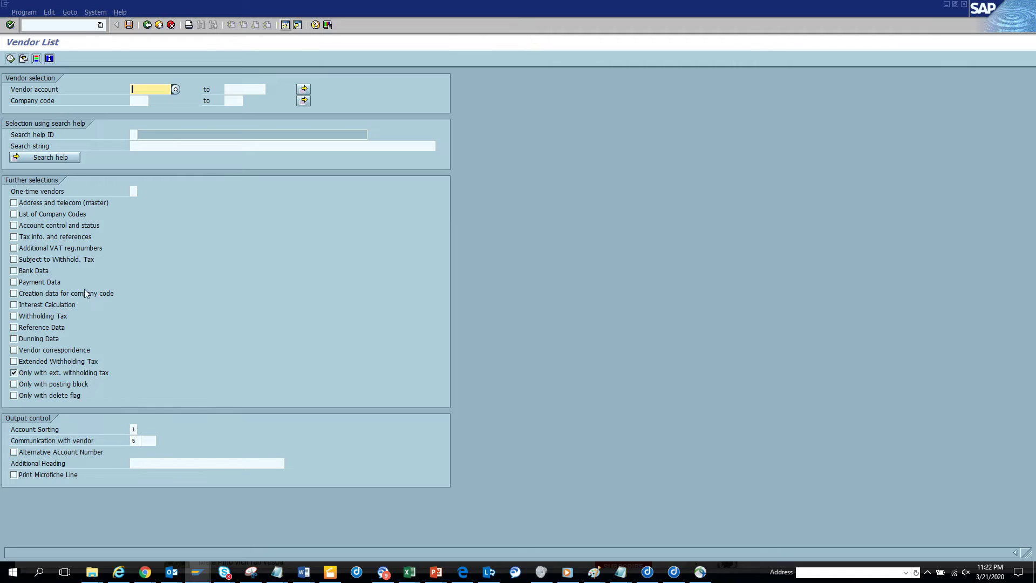
click(69, 373)
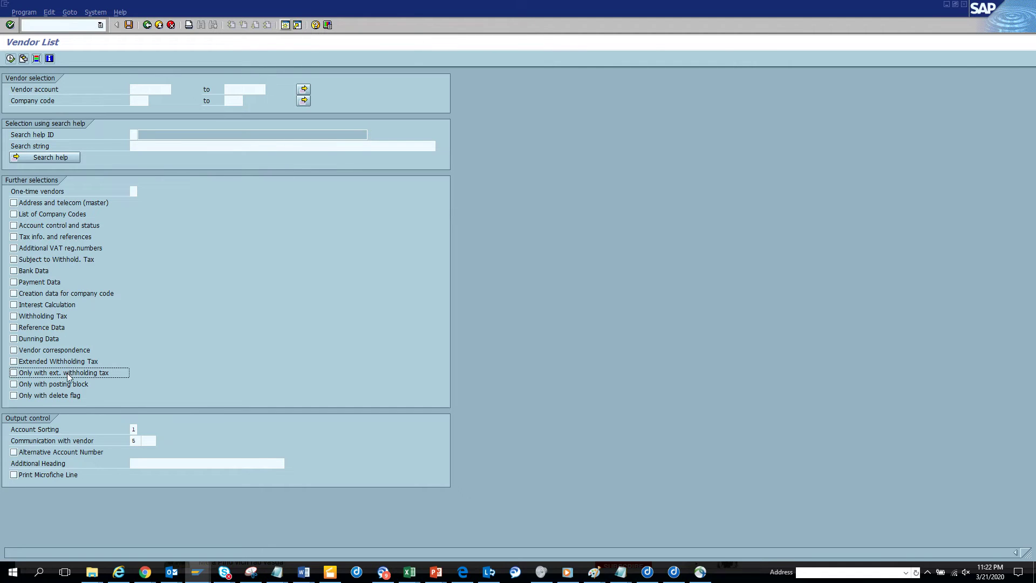
click(69, 384)
click(11, 59)
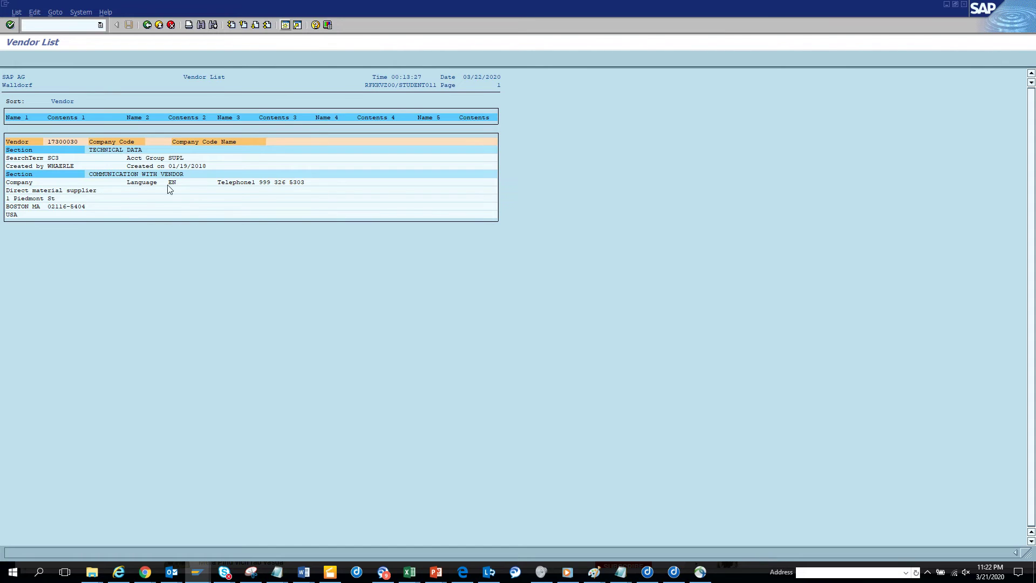
click(145, 26)
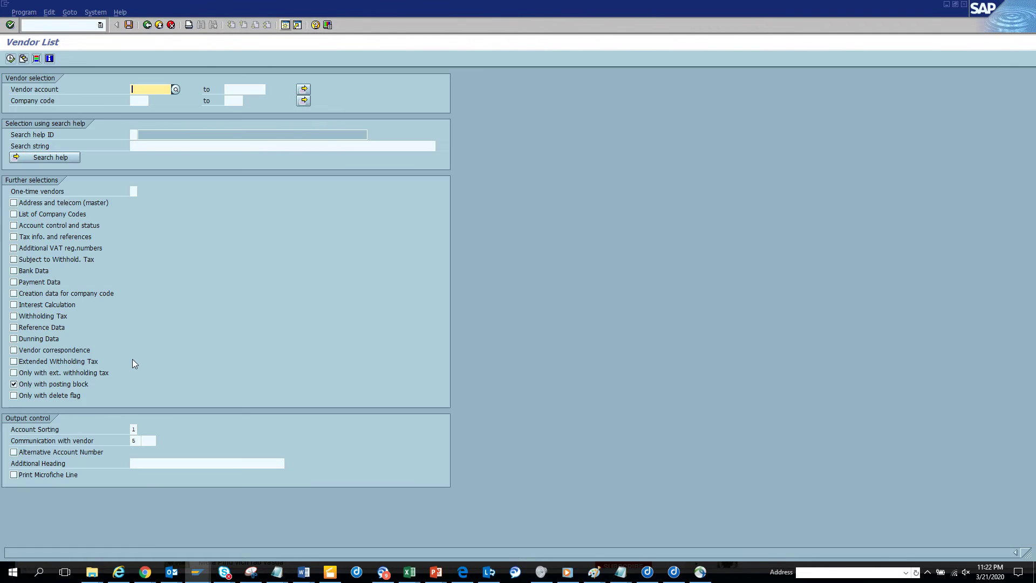
Run the vendor list with Only with delete flag instead of Only with posting block, dismiss the information dialog, and return to the selection screen
click(77, 394)
click(83, 377)
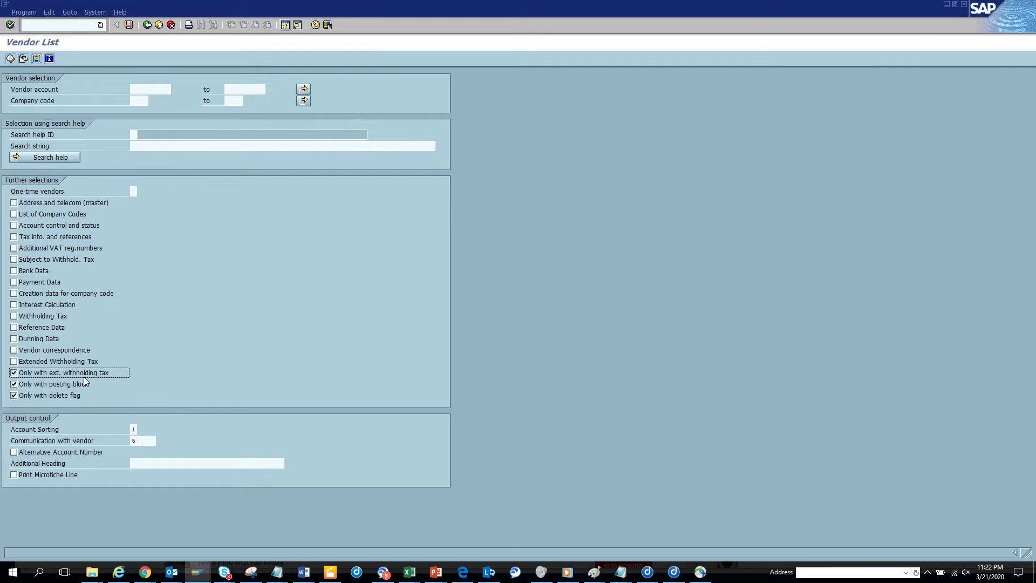
click(70, 382)
click(79, 371)
click(10, 60)
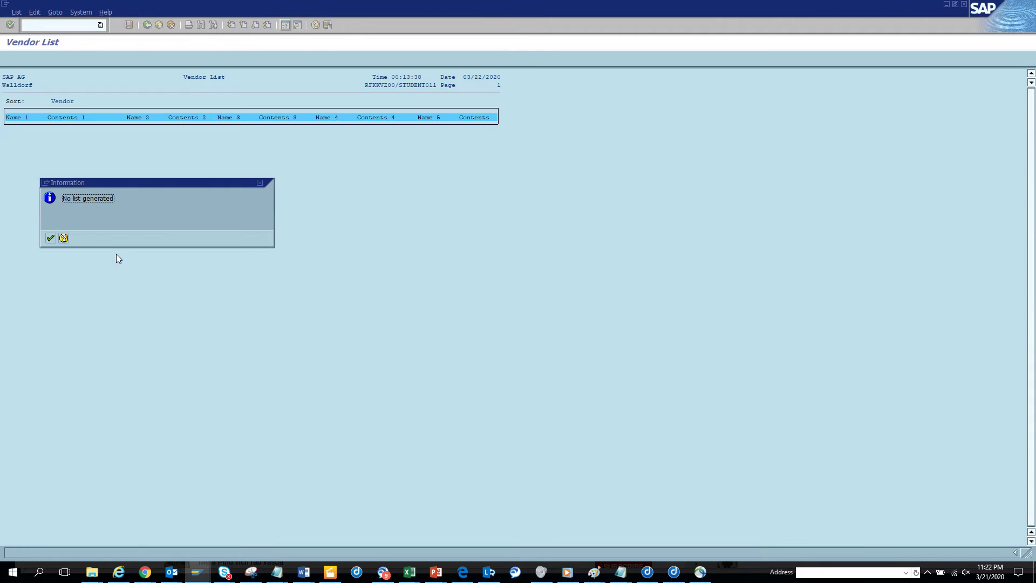
click(51, 238)
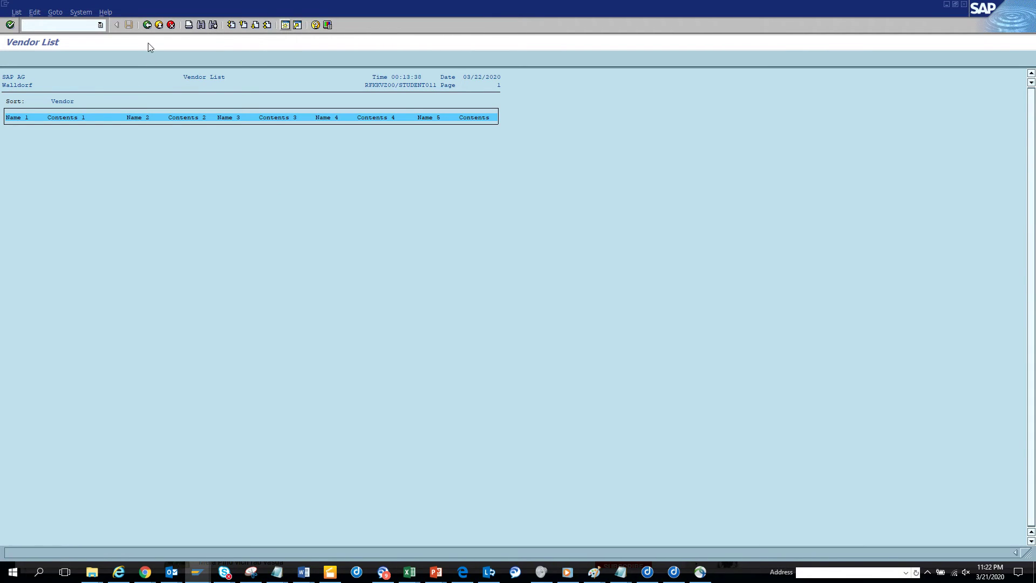
click(147, 25)
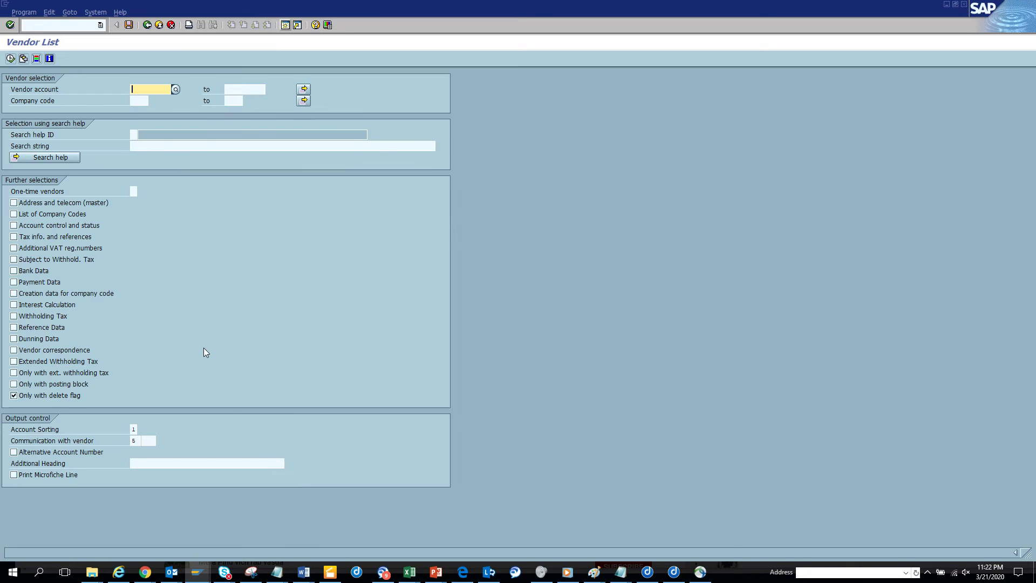
In the business partner session, set CoCd del.block and Co.cde deletion flag for company code 1710, and save
key(alt+Tab)
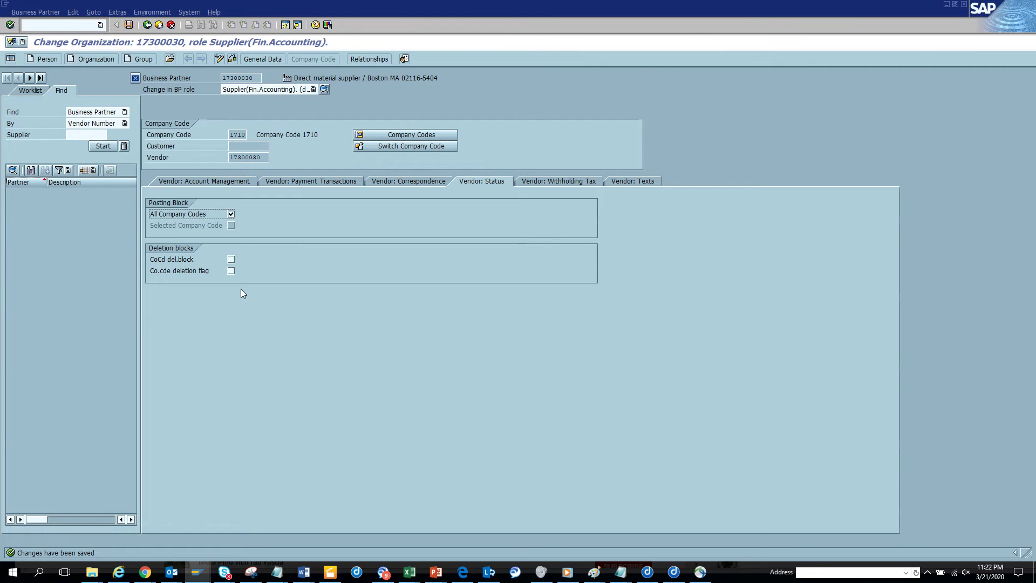
click(232, 271)
click(231, 260)
click(130, 25)
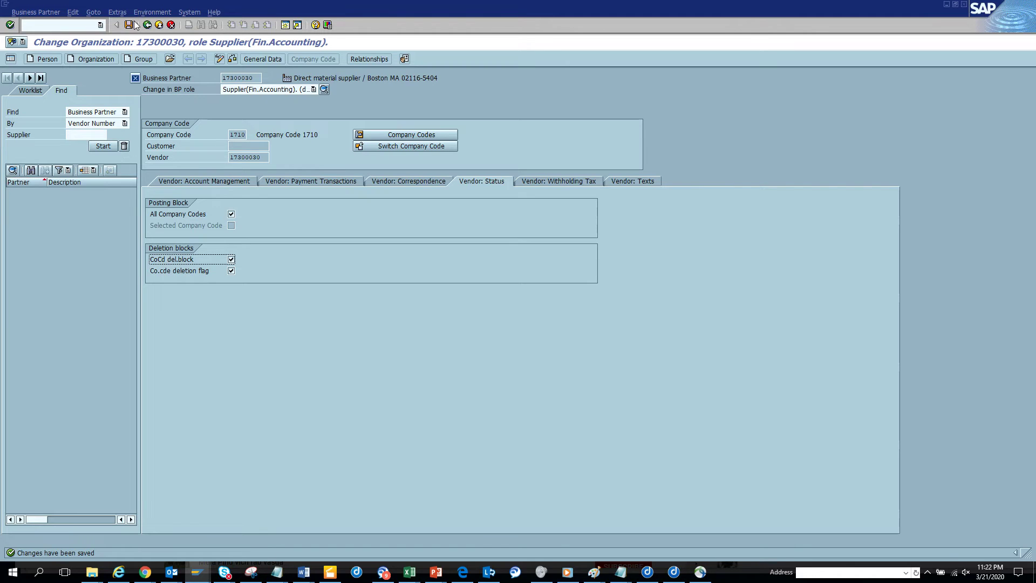
Switch to the Vendor List session, rerun the list with Only with delete flag, and dismiss the information dialog
key(alt+Tab)
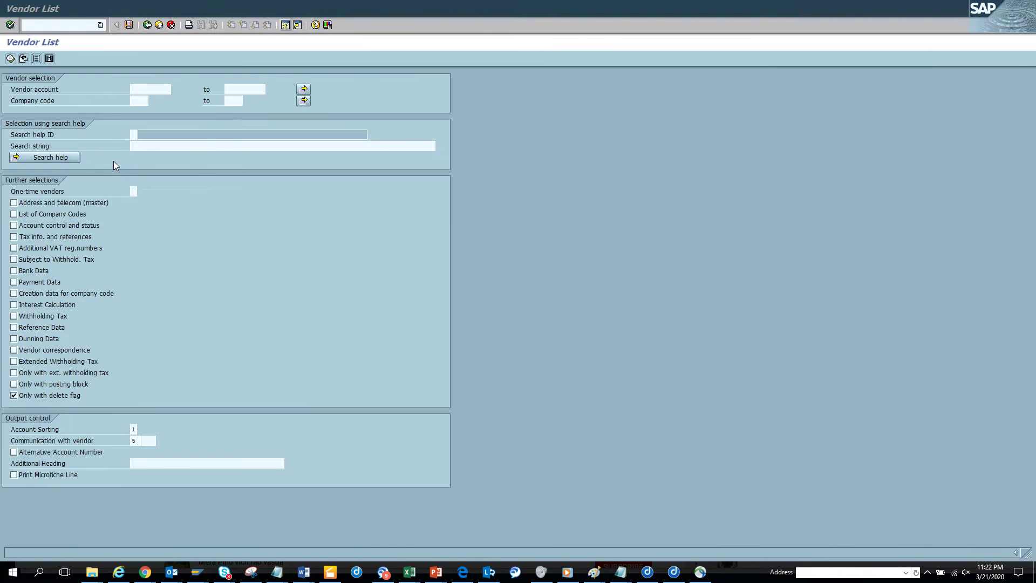
click(10, 59)
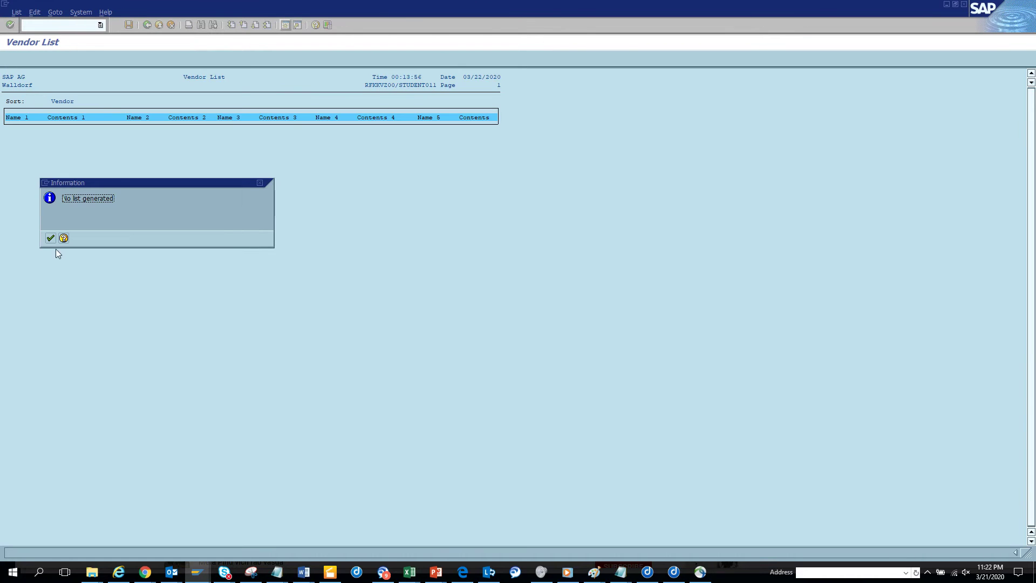
click(51, 240)
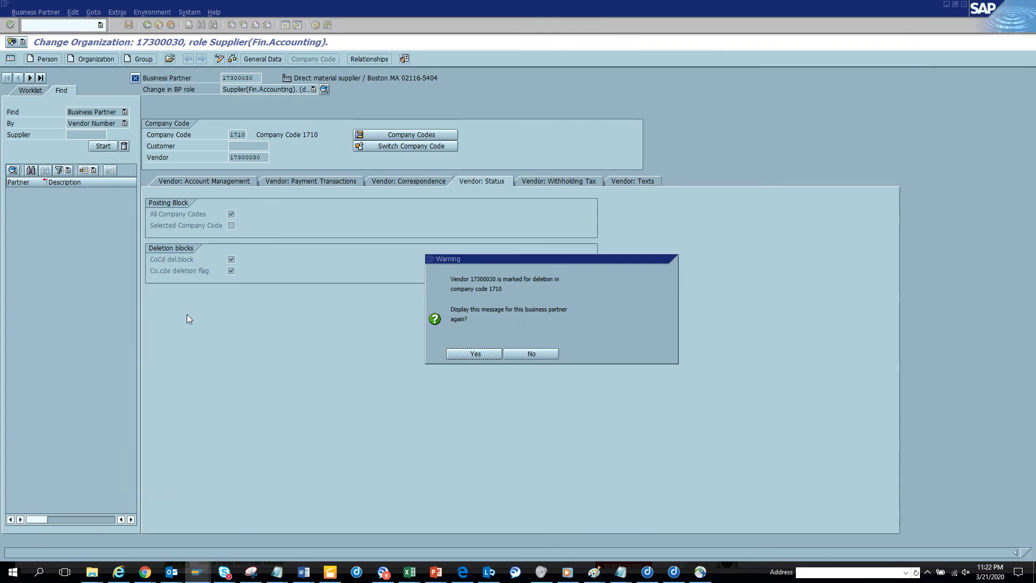
Save the business partner's deletion settings again, choosing not to display the deletion warning for this partner anymore
click(478, 354)
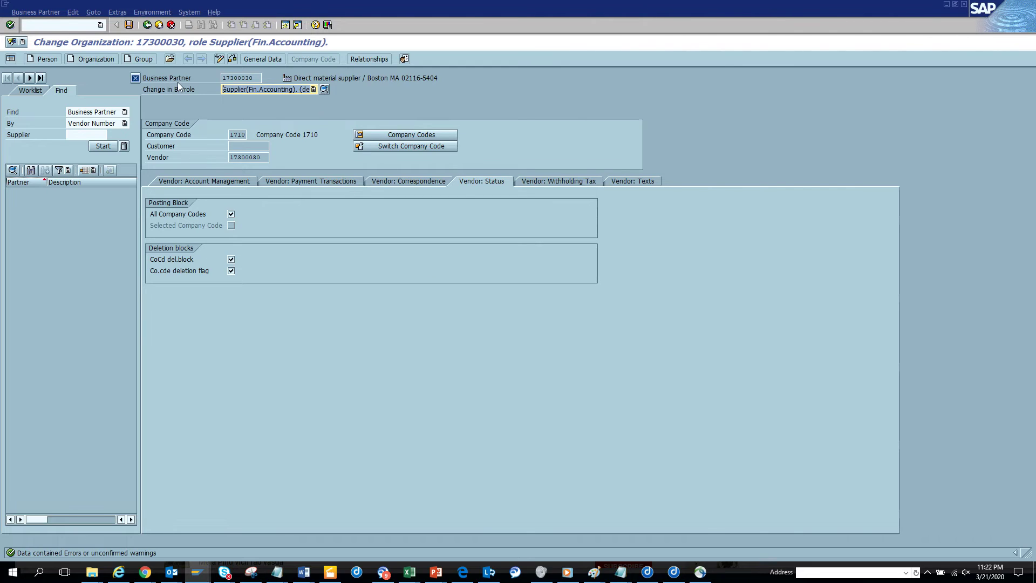
click(129, 25)
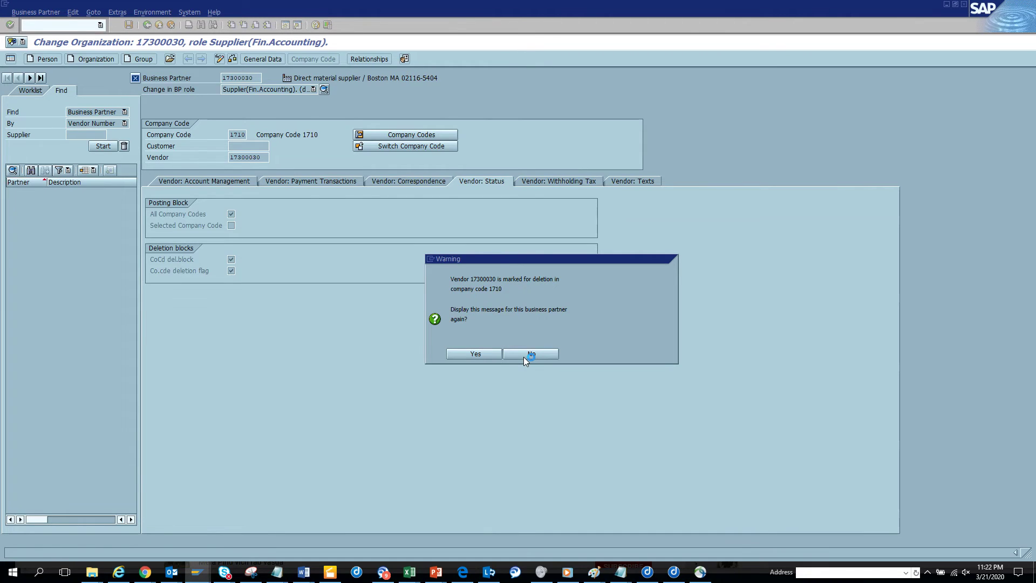
click(524, 357)
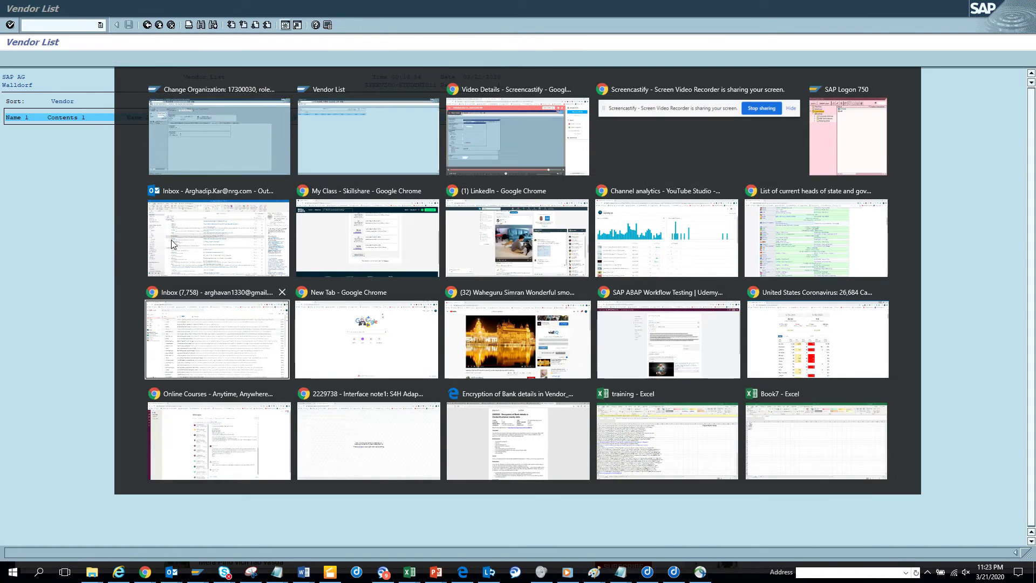
Switch to the Vendor List session, run the list twice with Only with delete flag, and dismiss the information dialog each time
key(alt+Tab)
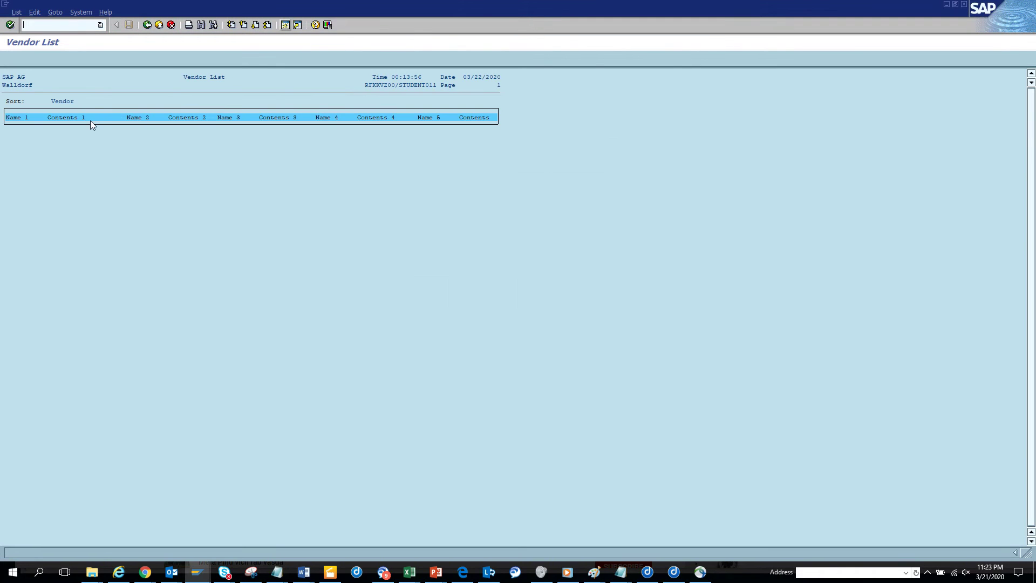
click(147, 25)
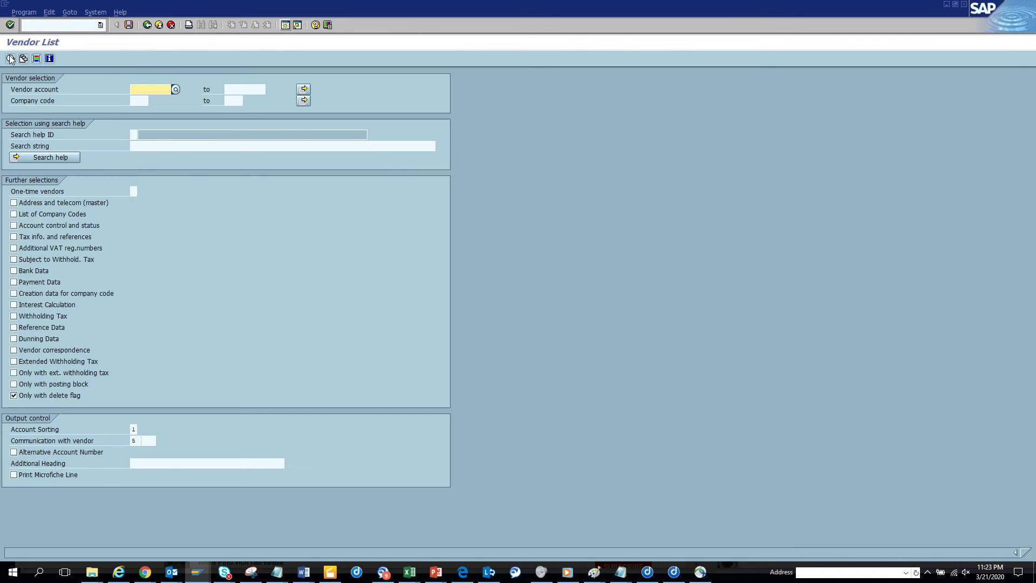
click(11, 58)
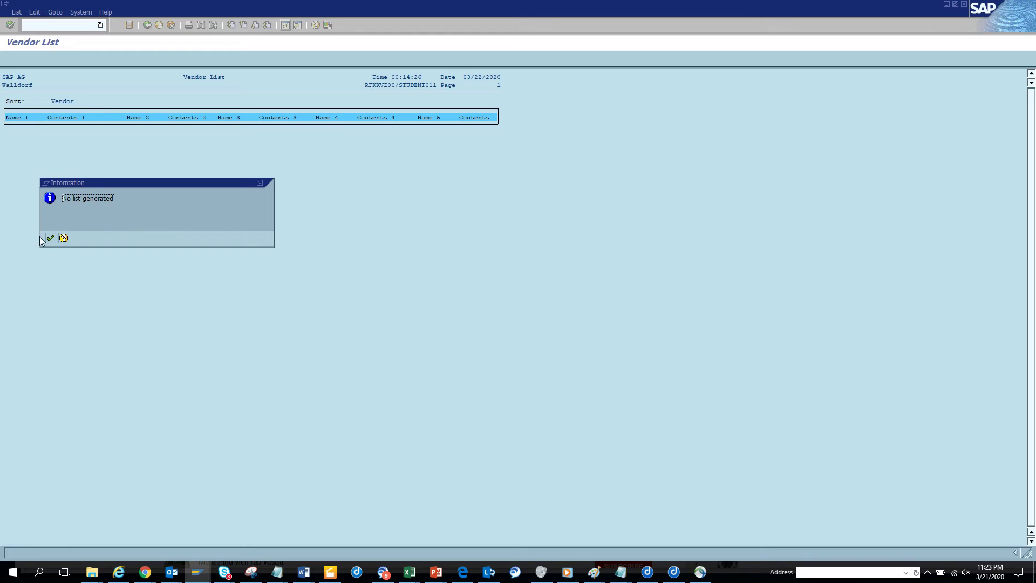
click(55, 237)
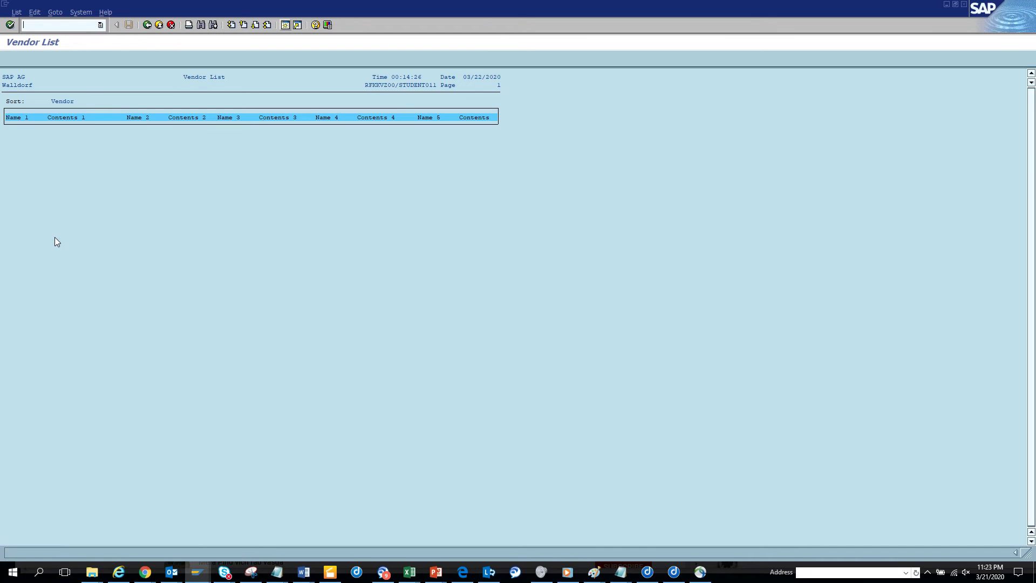
click(147, 25)
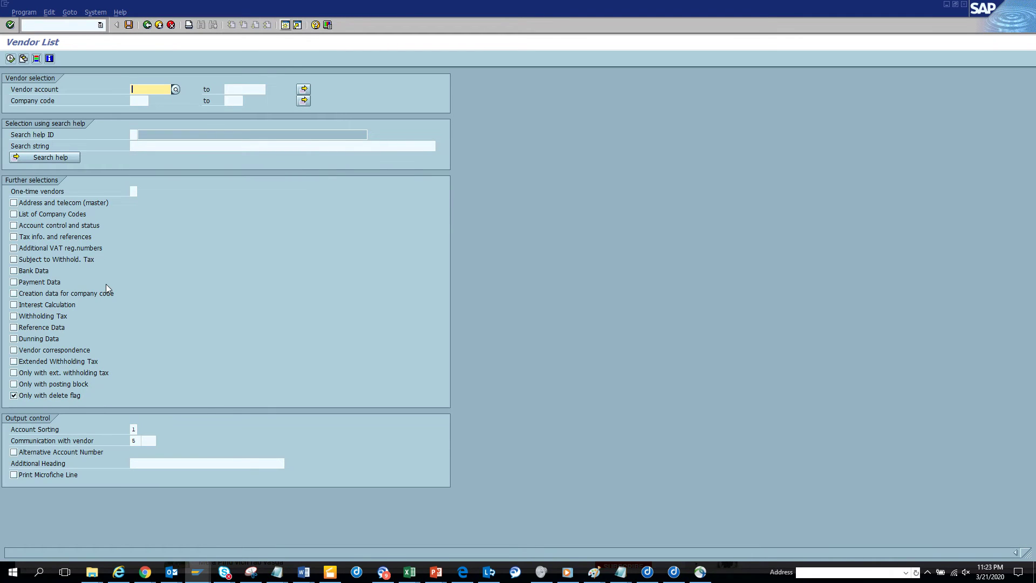
click(11, 59)
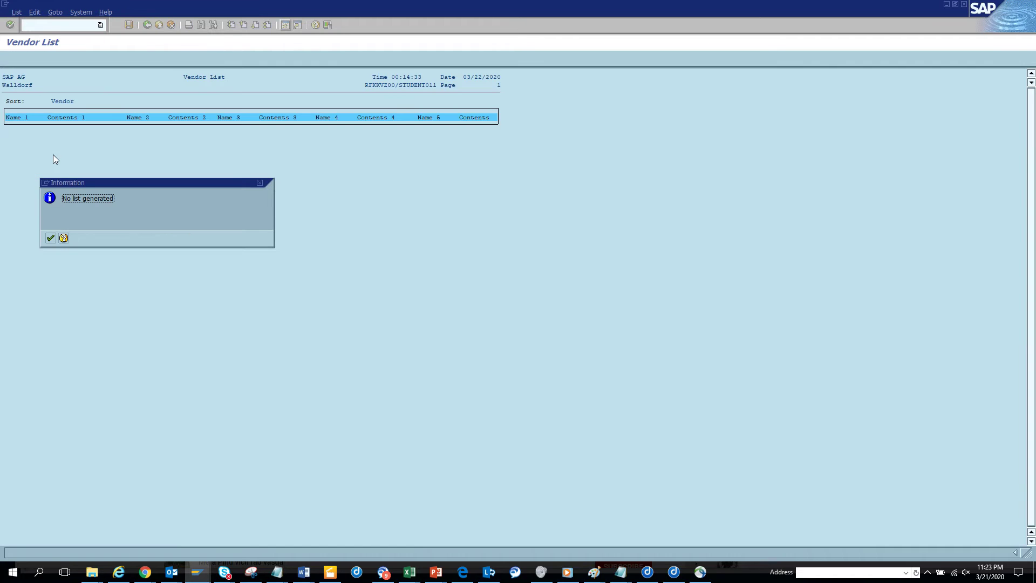
click(51, 238)
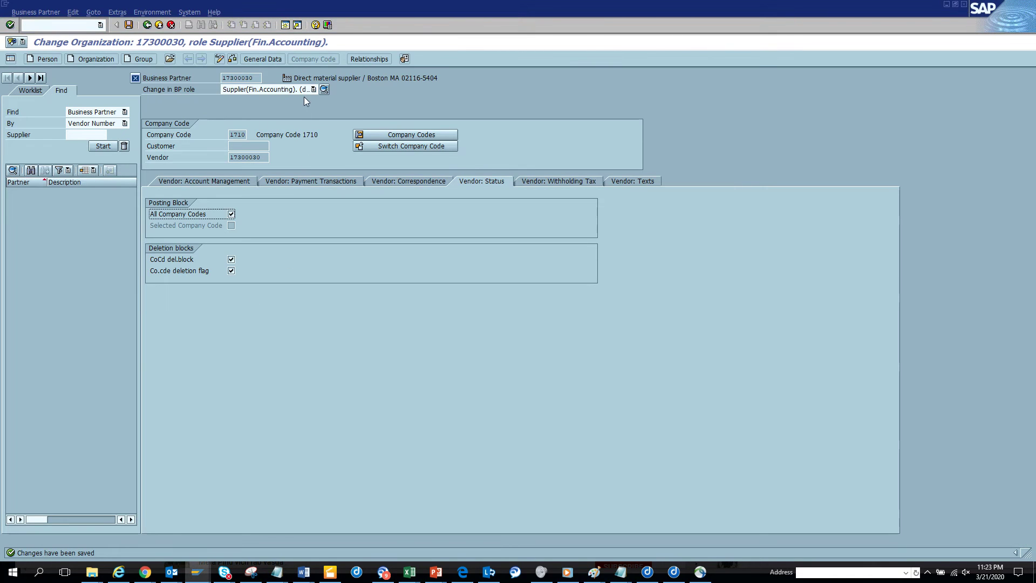
In the business partner session, change the BP role to Business Partner (Gen.) and show the vendor status data
click(314, 89)
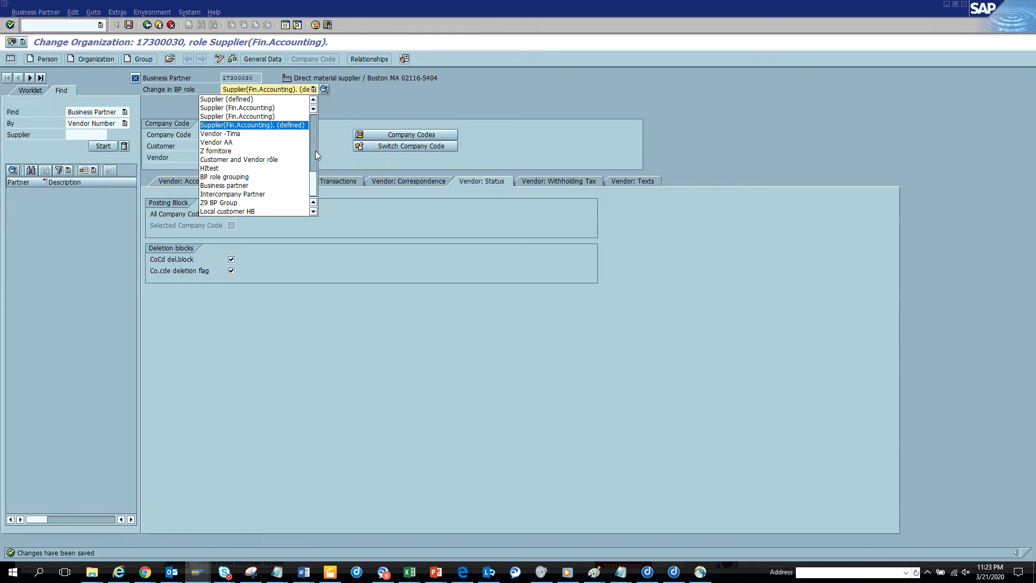
drag(314, 175, 318, 105)
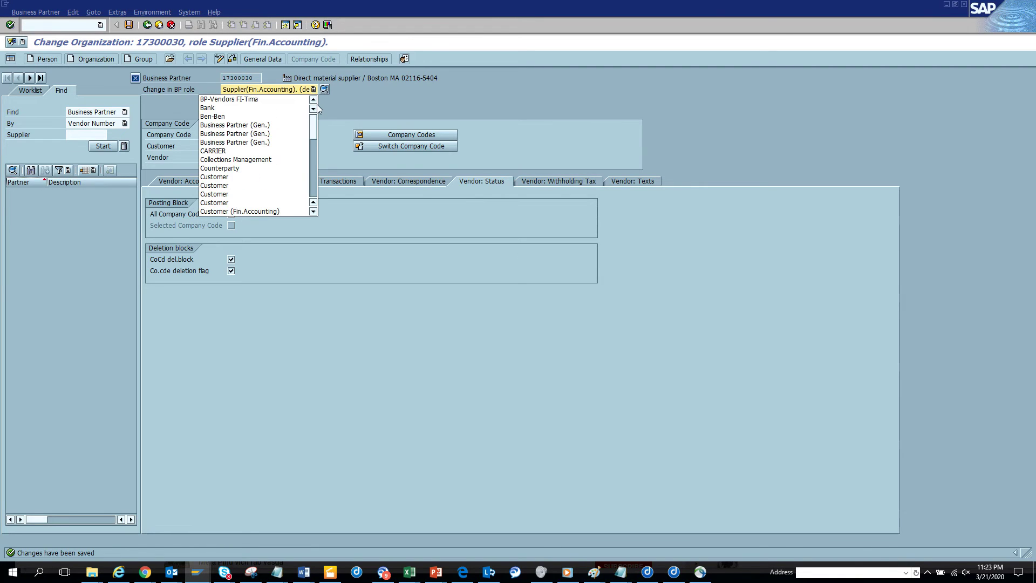
click(285, 126)
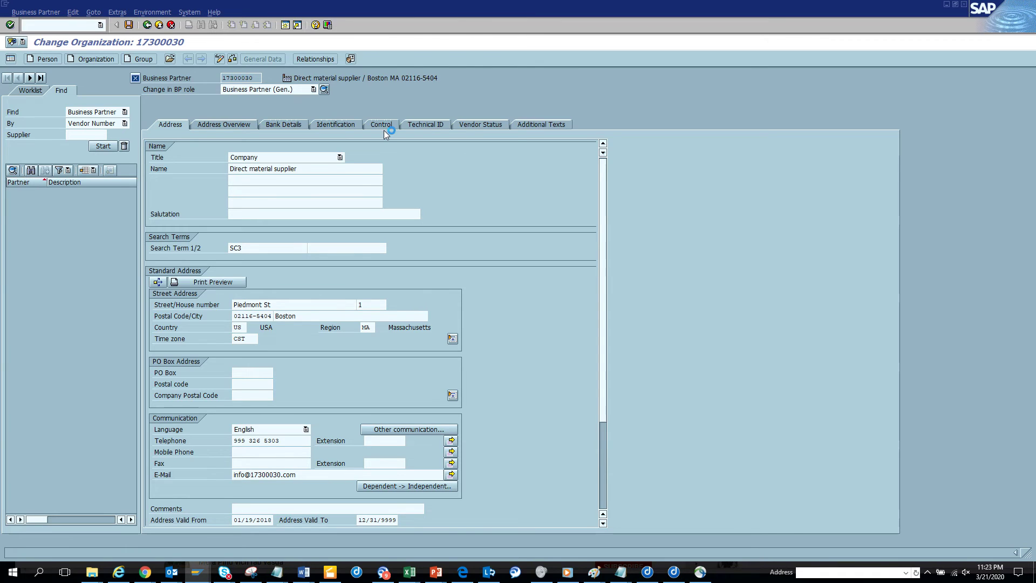
click(458, 127)
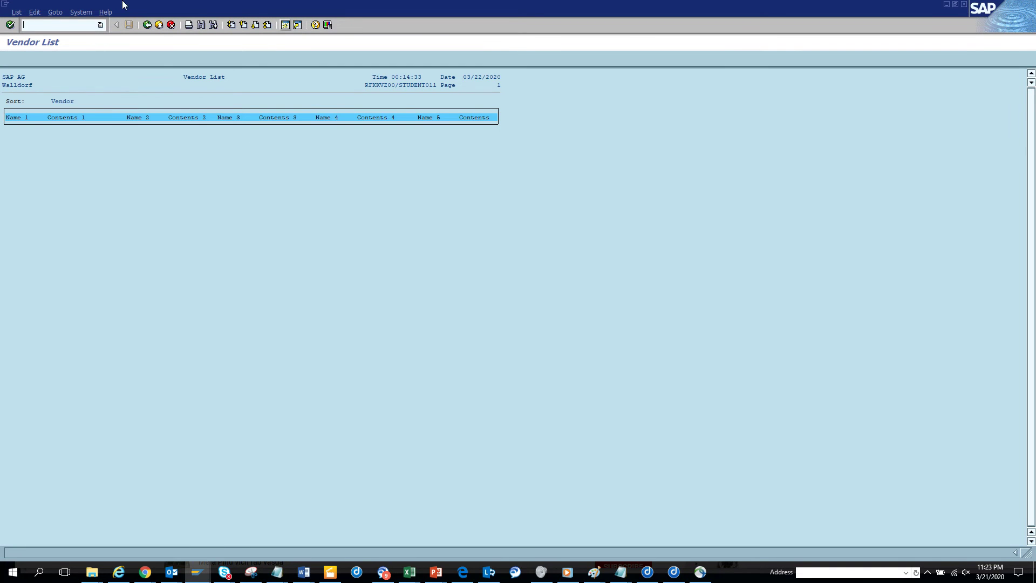
Rerun the vendor list with Only with posting block added to Only with delete flag, dismiss the information dialog, and return to the selection screen
click(147, 25)
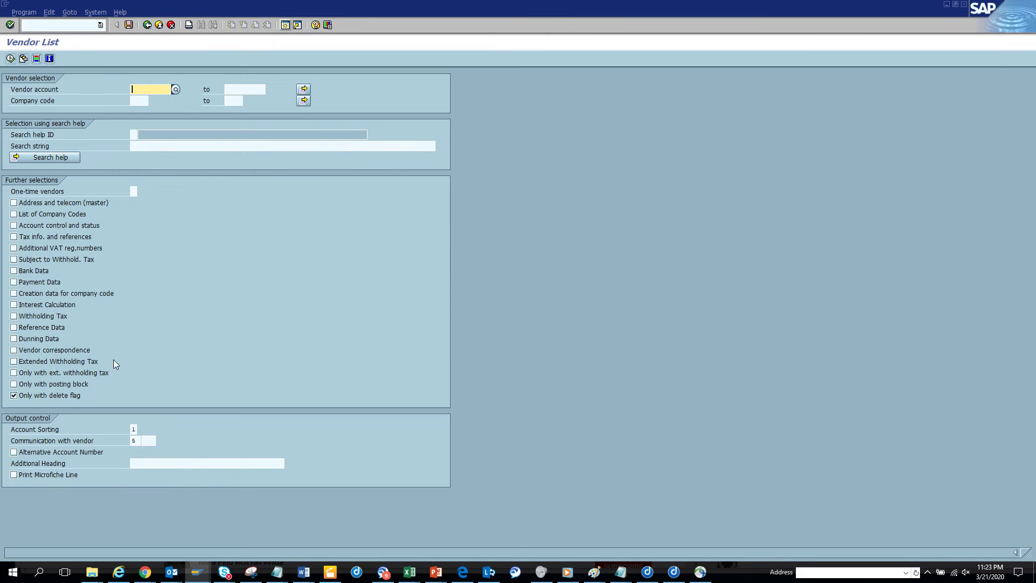
click(69, 384)
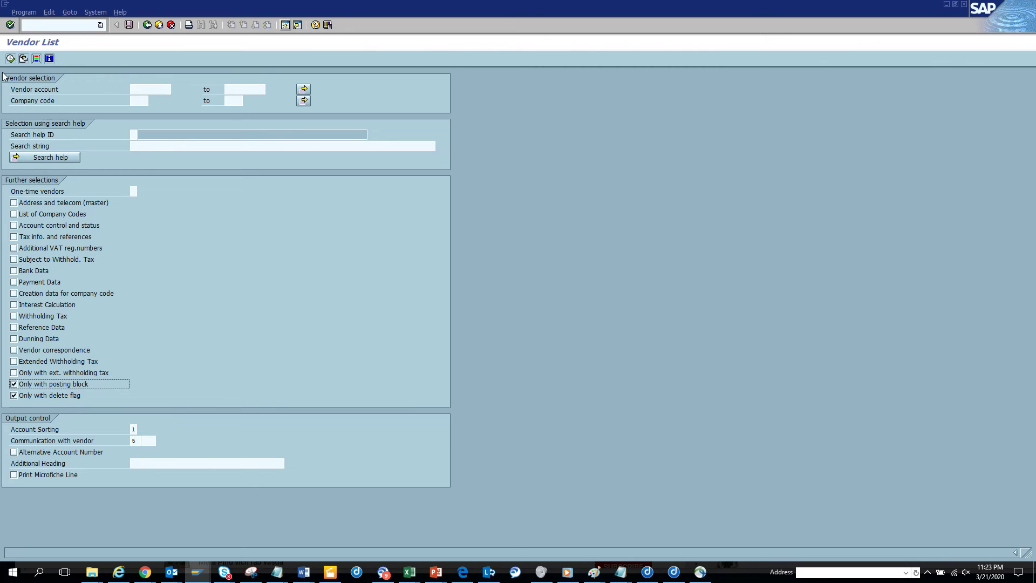
click(11, 58)
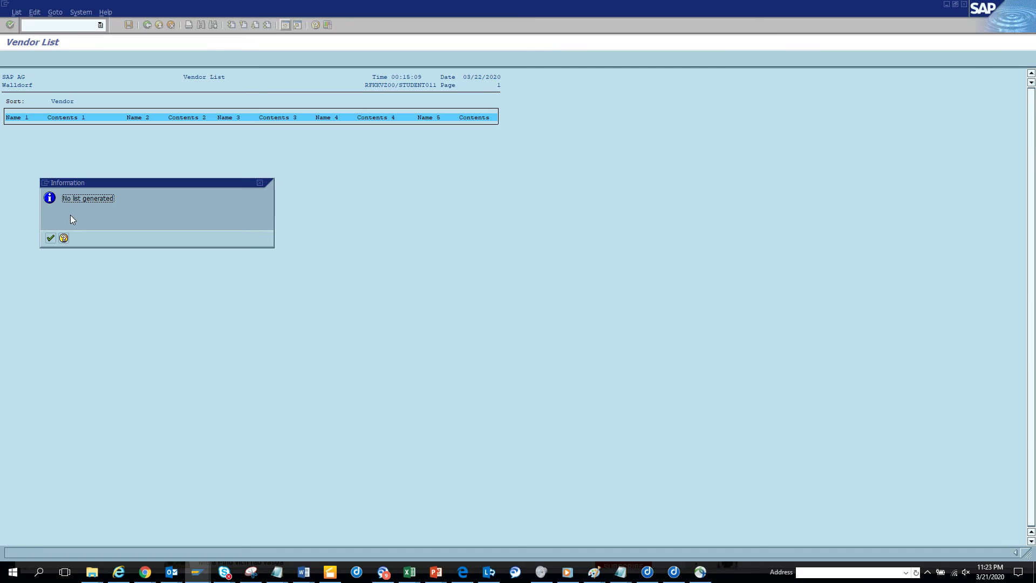
click(51, 238)
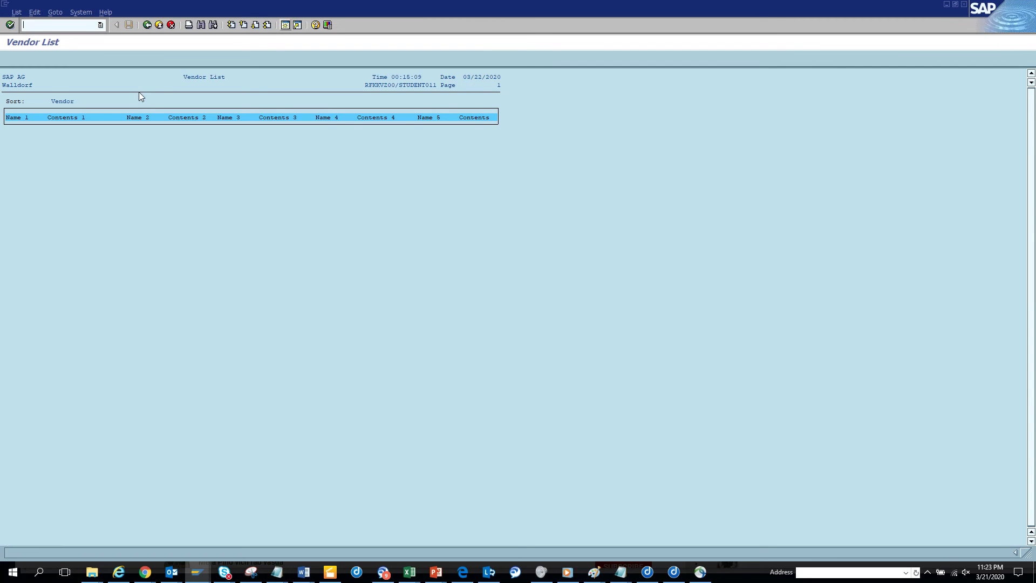
click(146, 24)
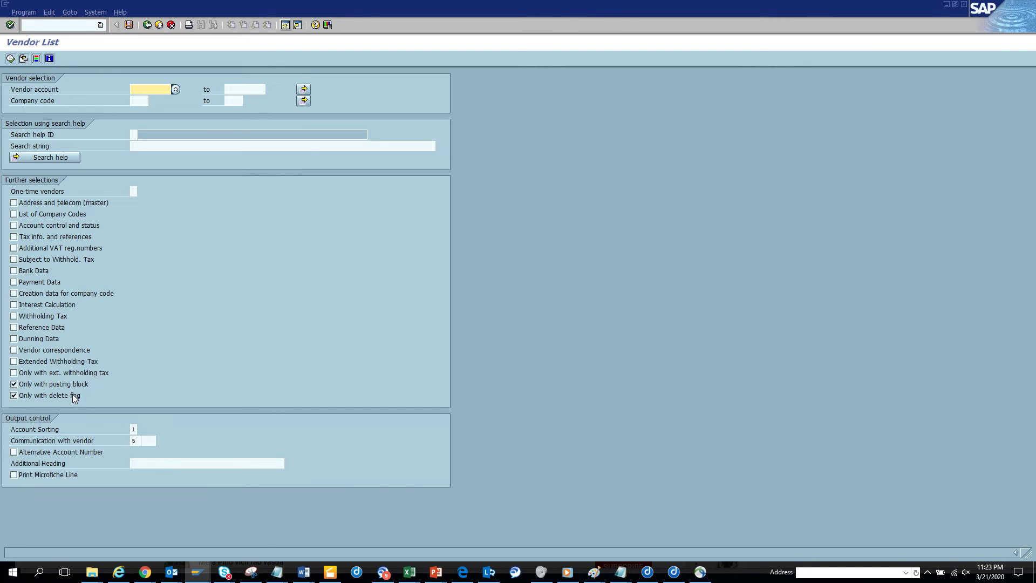
Review the Account Sorting options and set the sorting to 2 (Account group, vendor account, company code)
click(134, 429)
click(141, 430)
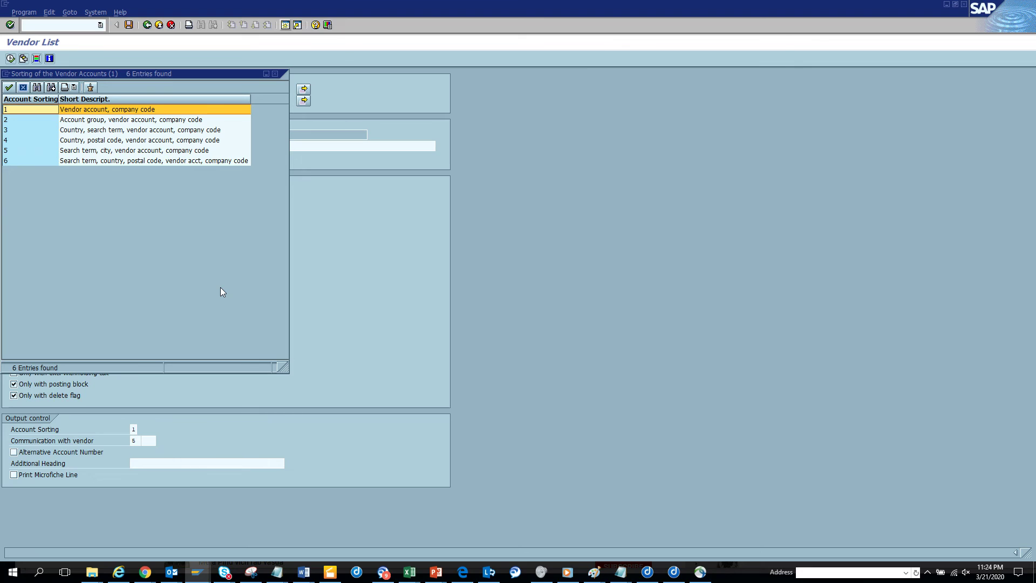
click(25, 88)
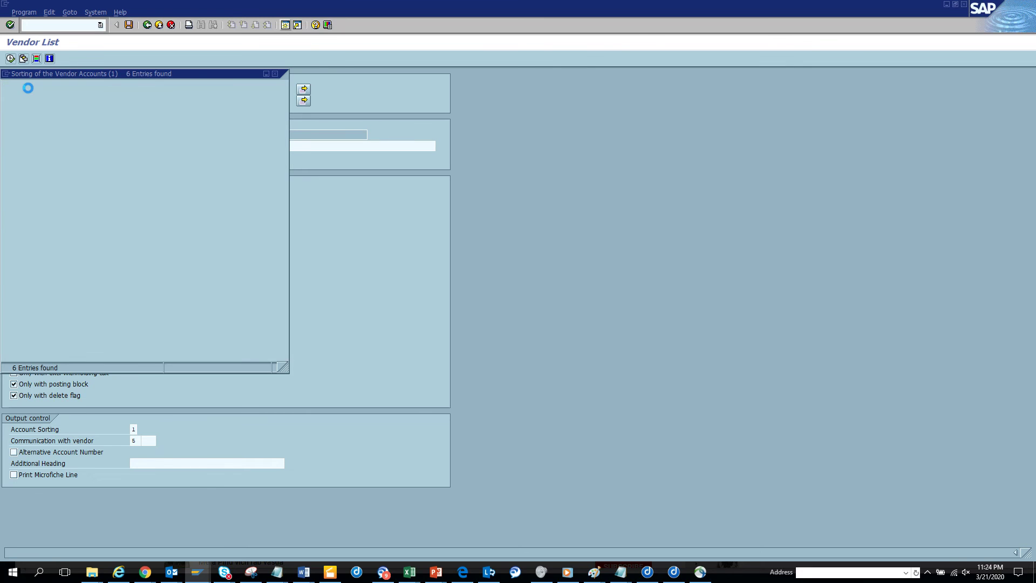
click(135, 430)
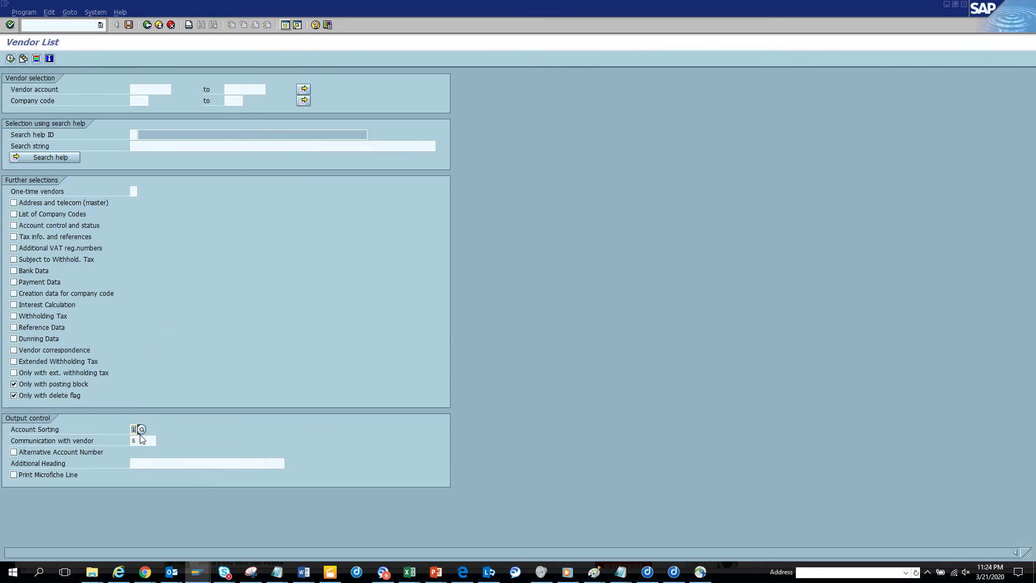
click(141, 430)
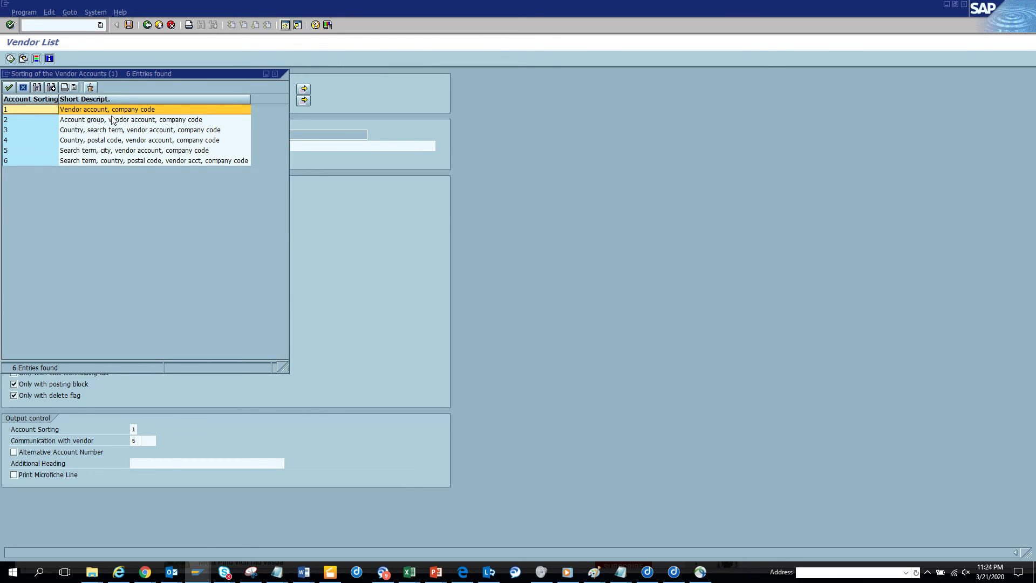
double_click(121, 119)
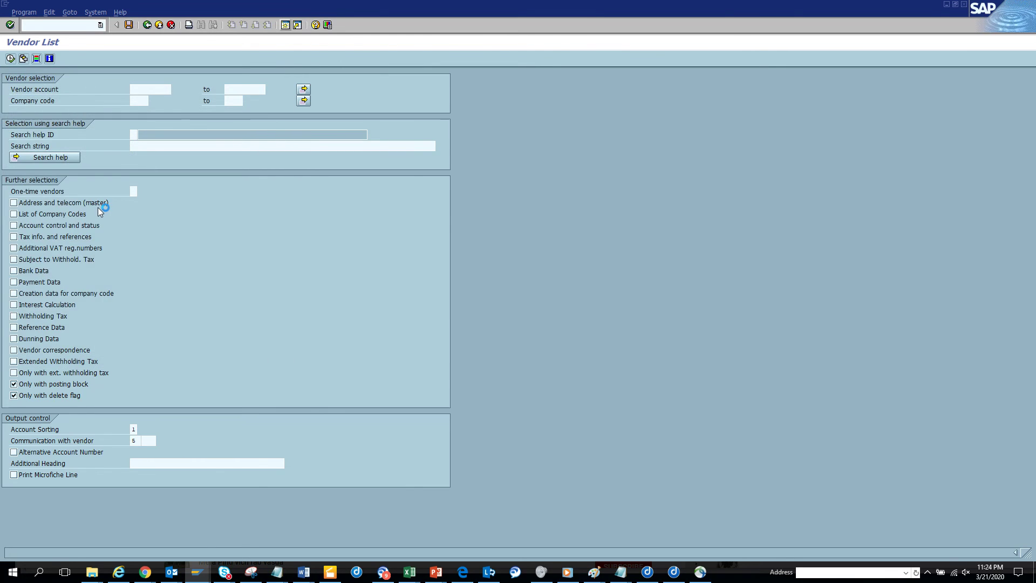
Replace the posting block and delete flag selections with List of Company Codes, run the vendor list, and return to the selection screen
click(29, 383)
click(30, 395)
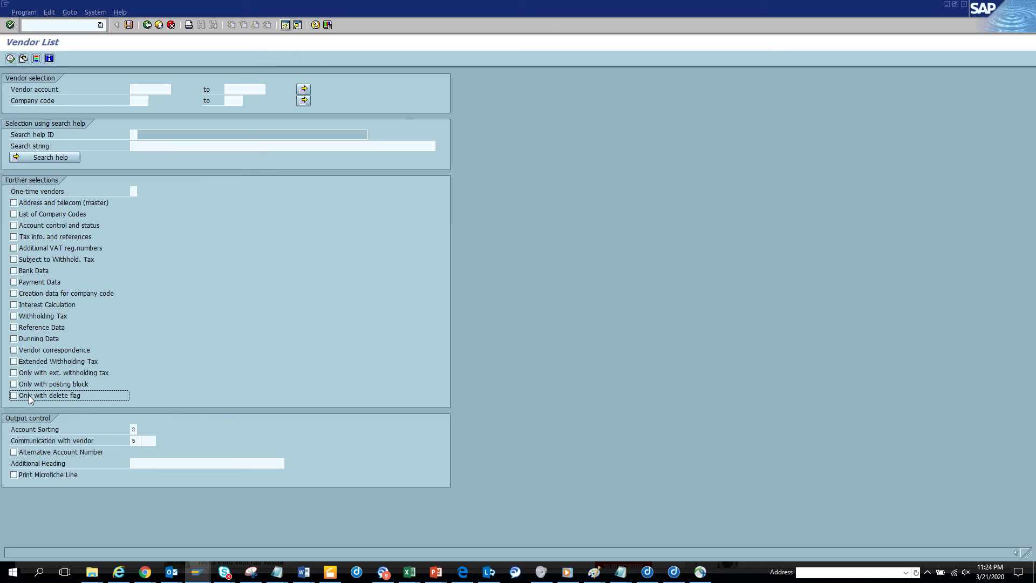
click(49, 215)
click(10, 59)
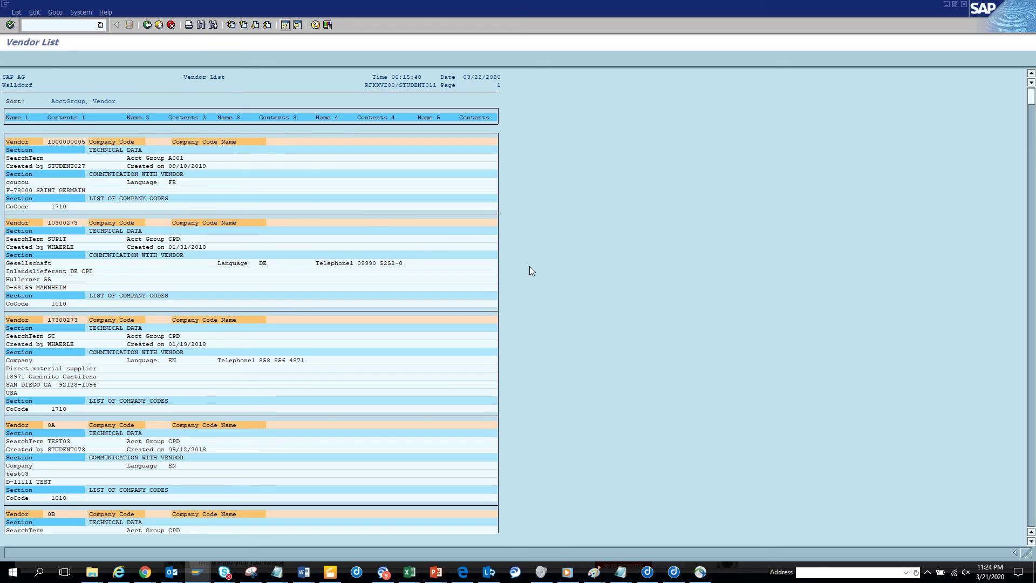
key(alt+Tab)
key(alt+Tab)
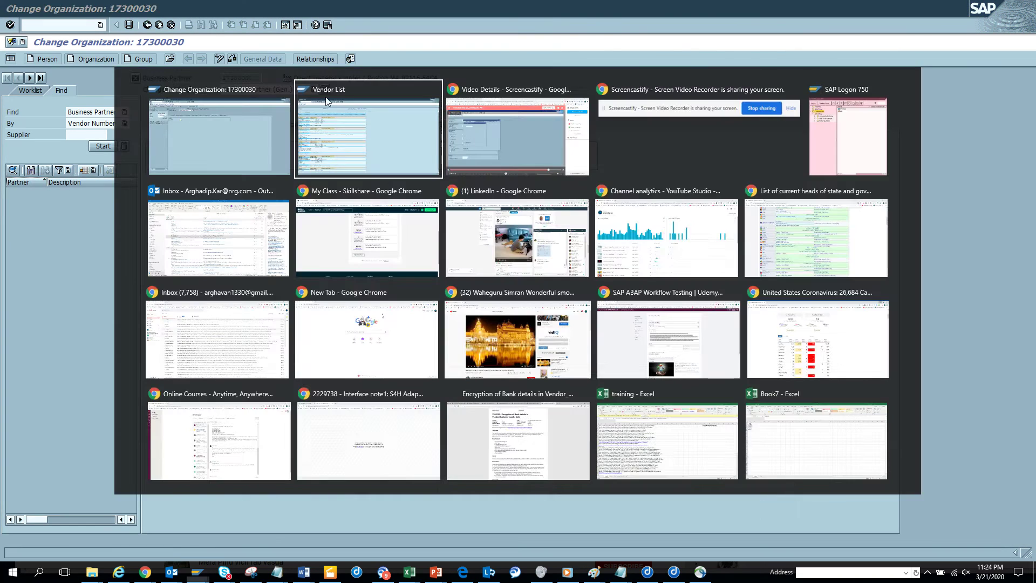
click(148, 26)
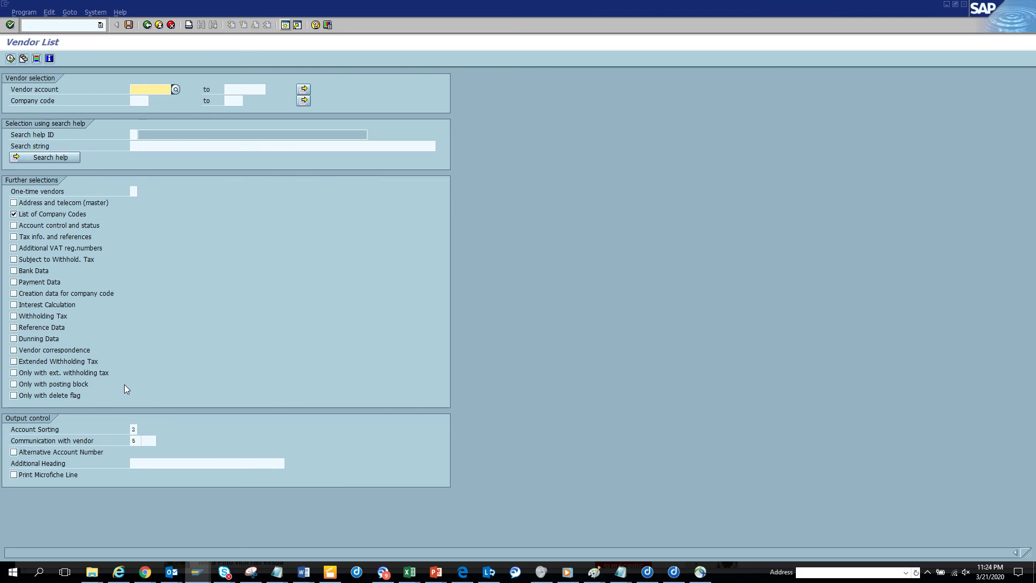
Open the dynamic selections and add the Central posting block field from the vendor master
click(36, 59)
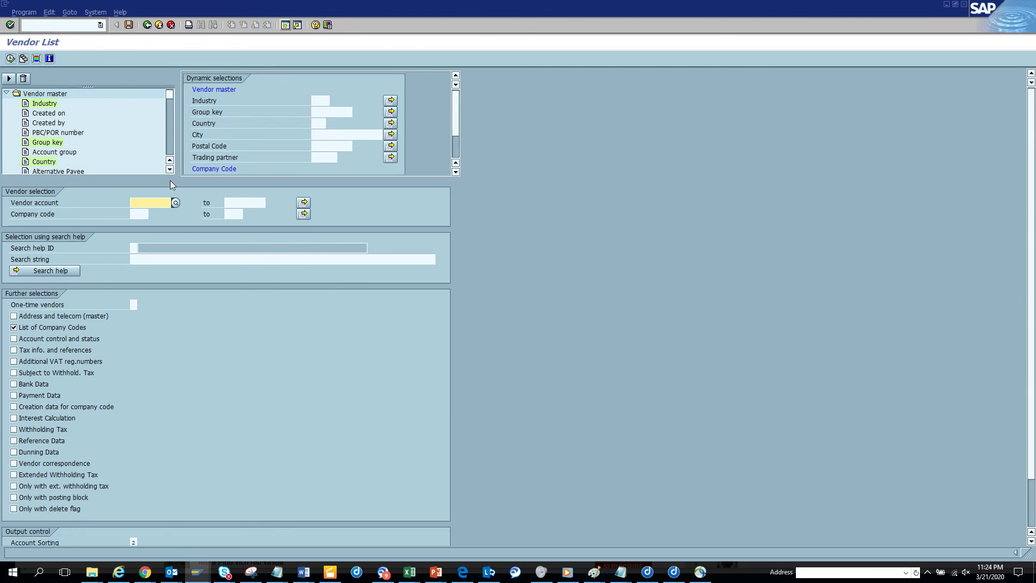
click(169, 169)
click(169, 169)
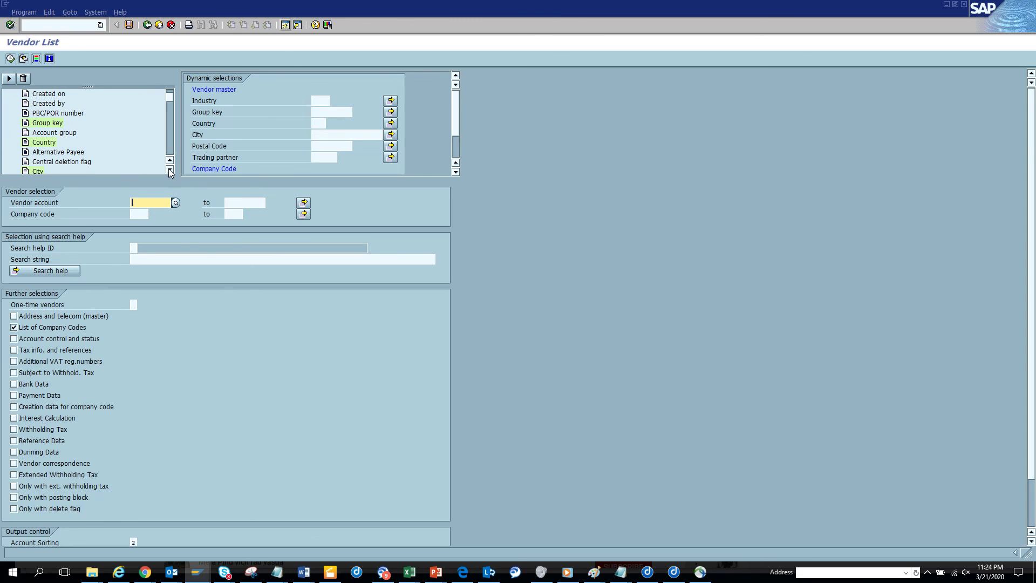
click(169, 171)
click(169, 171)
click(169, 171)
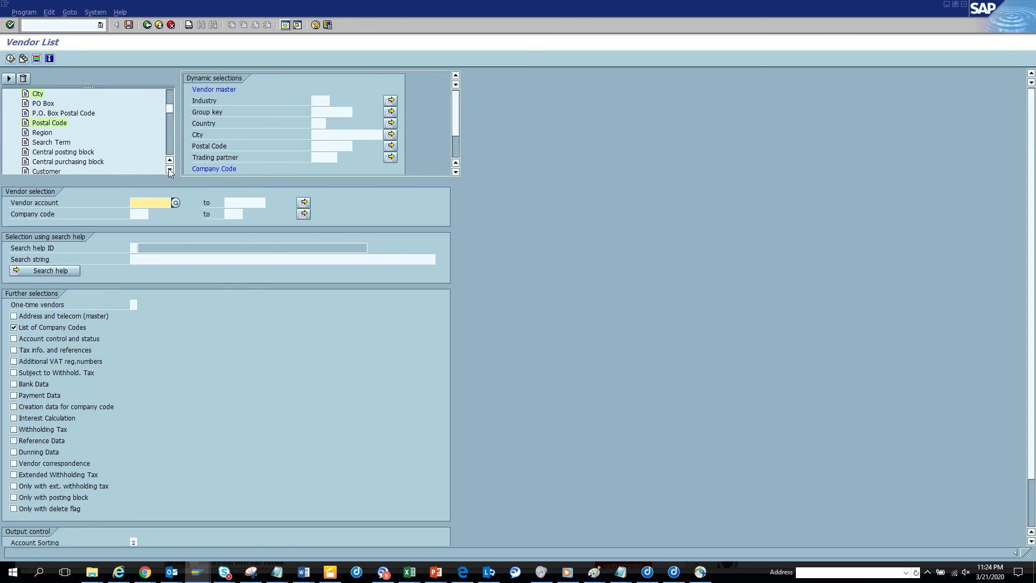
click(170, 170)
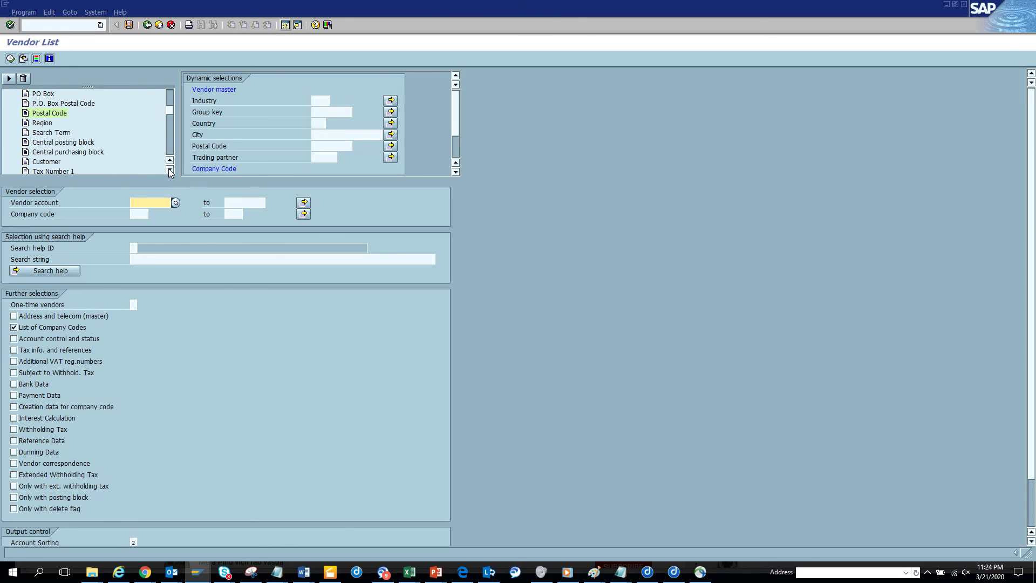
double_click(86, 143)
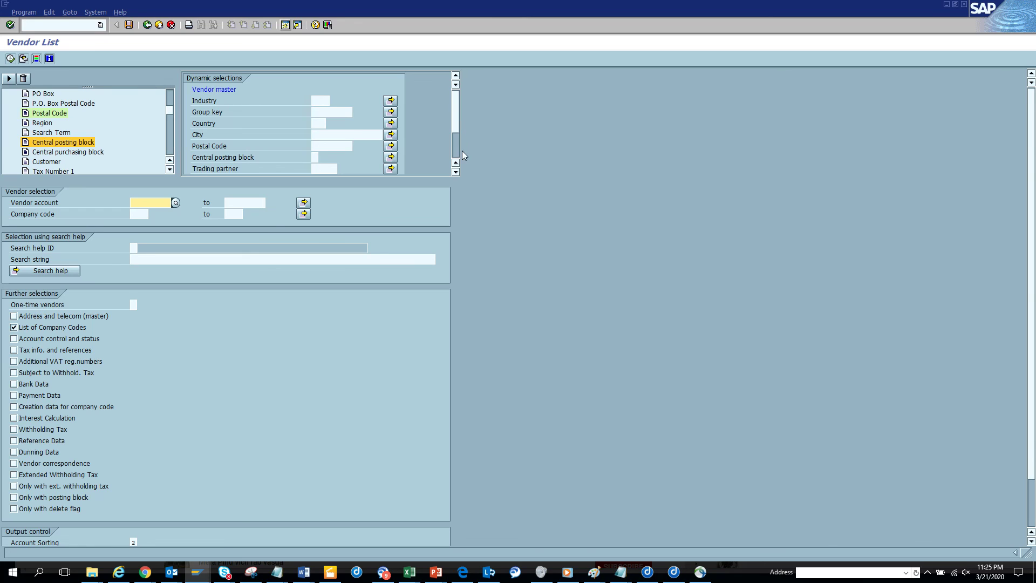
Set the Central posting block selection to X (Yes), run the vendor list, and return to the selection screen
scroll(457, 146, down, 3)
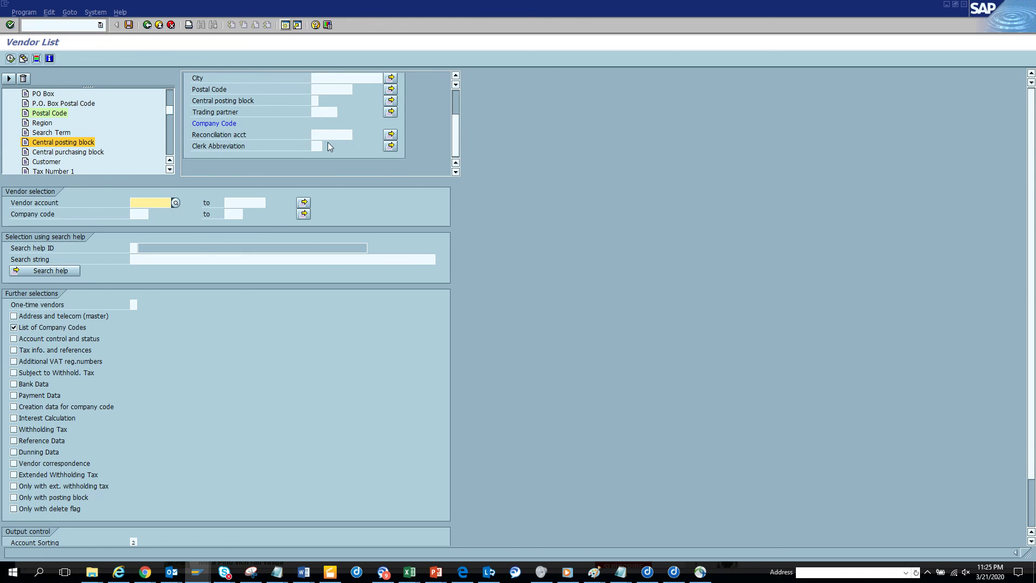
click(316, 101)
click(323, 100)
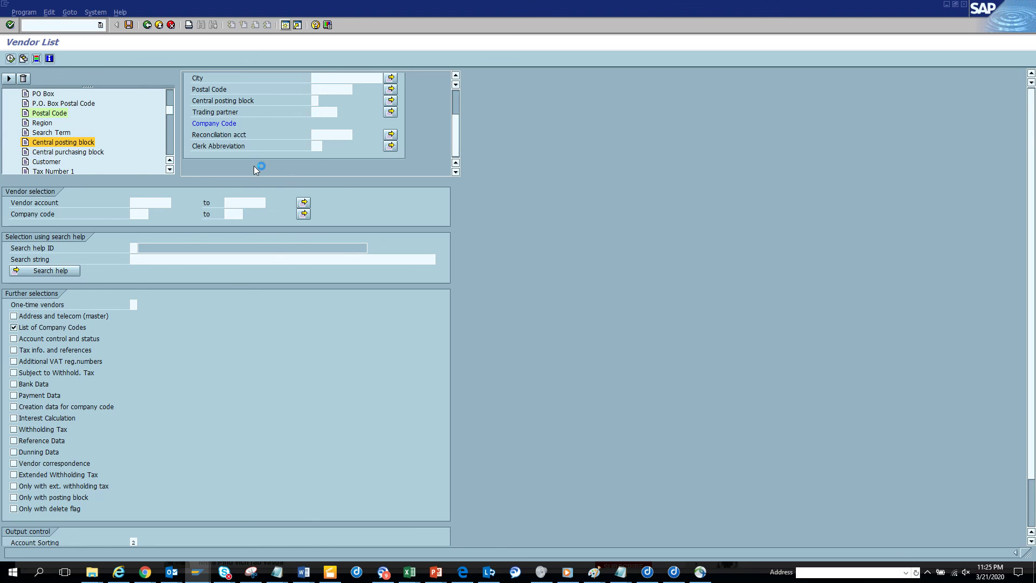
click(85, 120)
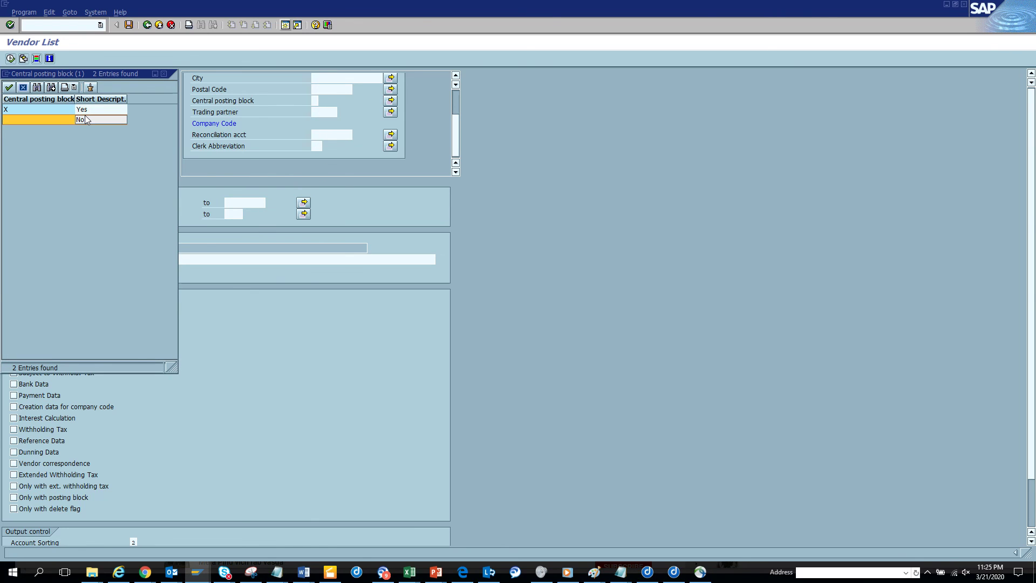
double_click(85, 119)
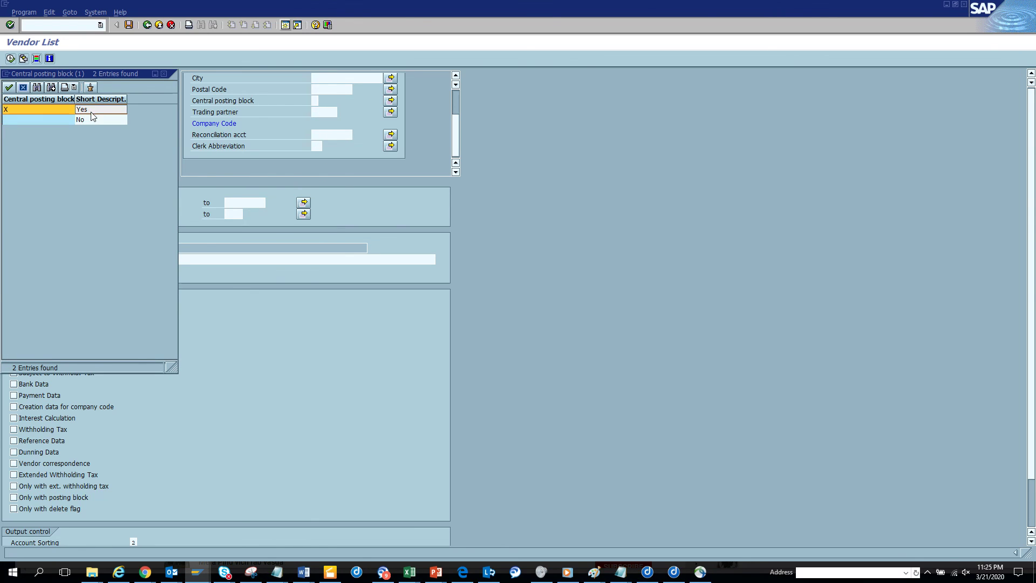
click(10, 58)
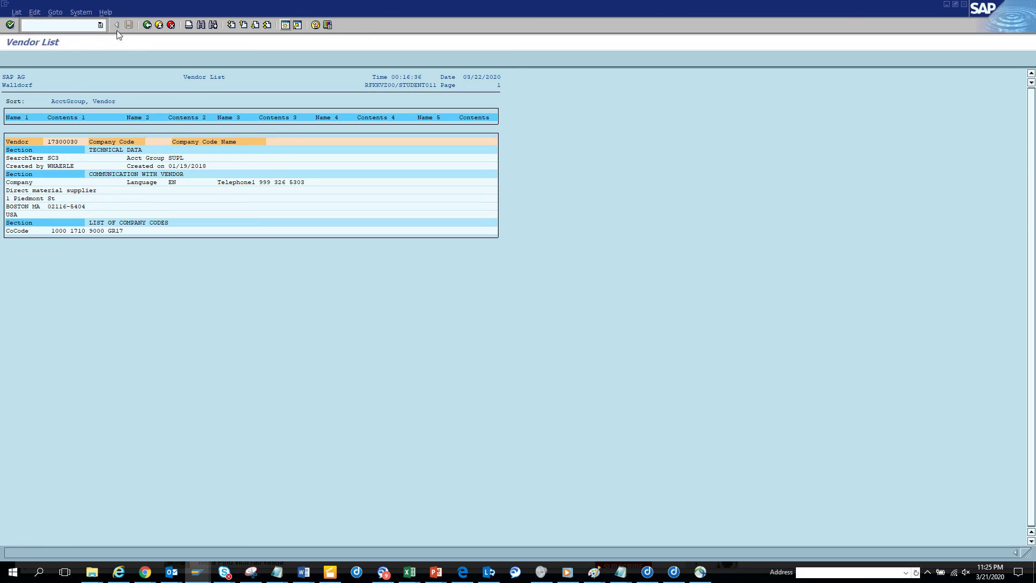
click(147, 25)
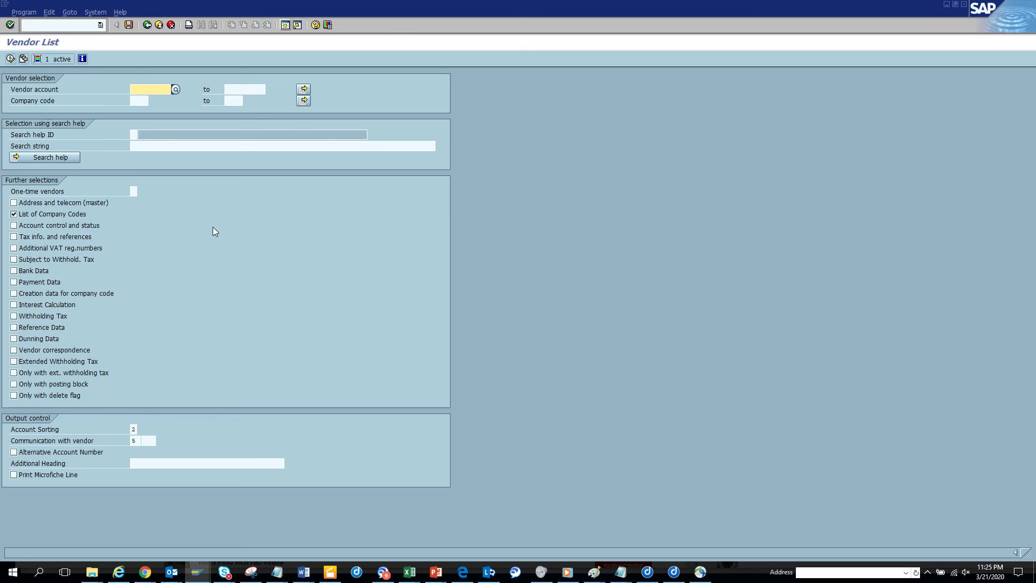
Switch to the business partner session
key(alt+Tab)
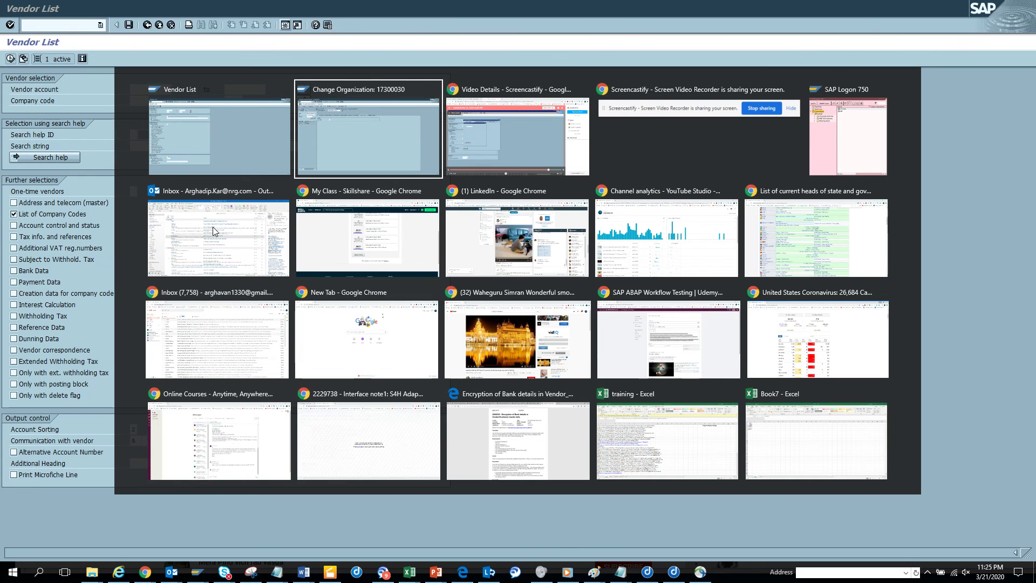